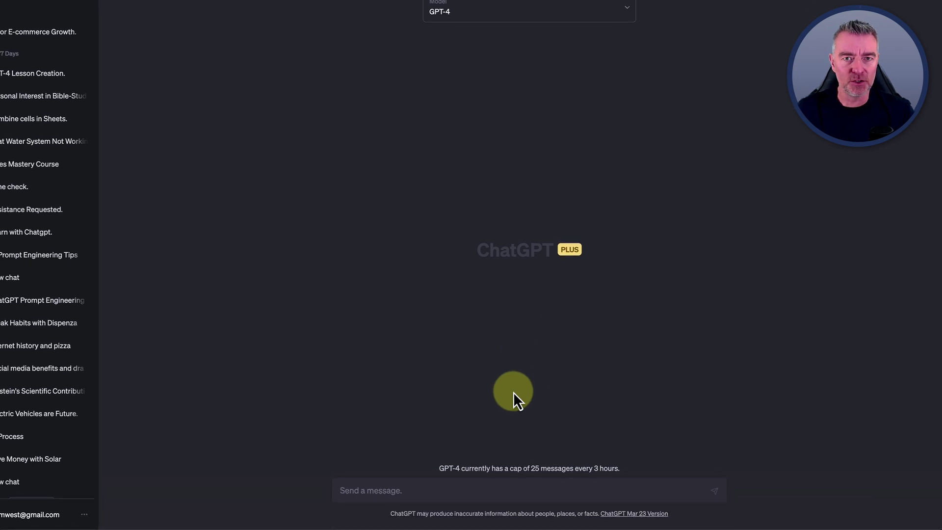
# Step: Ask GPT-4 to brainstorm ways to get traffic to a new website, then select the question to copy it
pyautogui.click(379, 490)
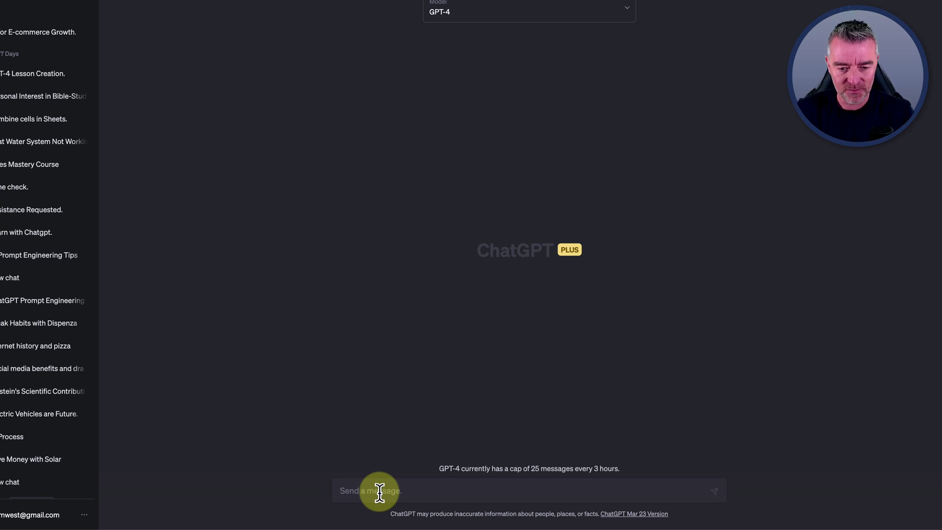
pyautogui.write('Can you')
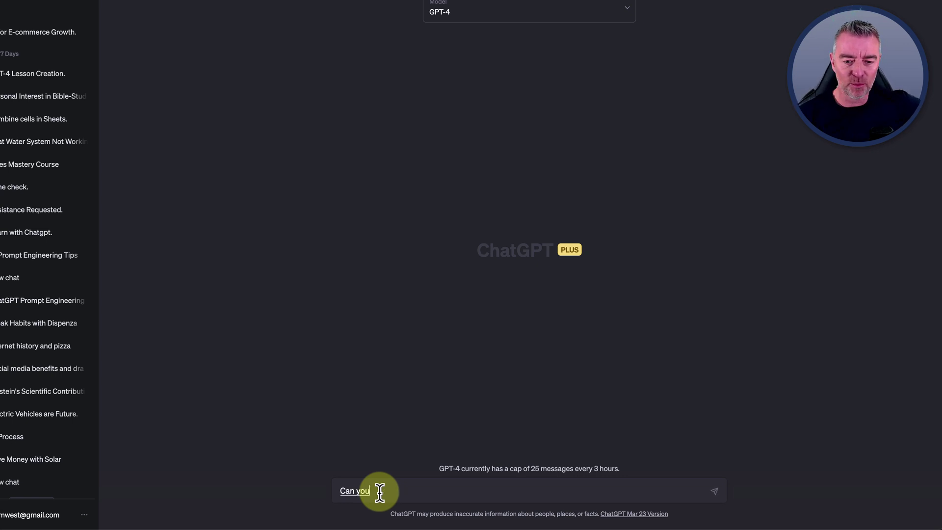
pyautogui.write(' brainstorm?')
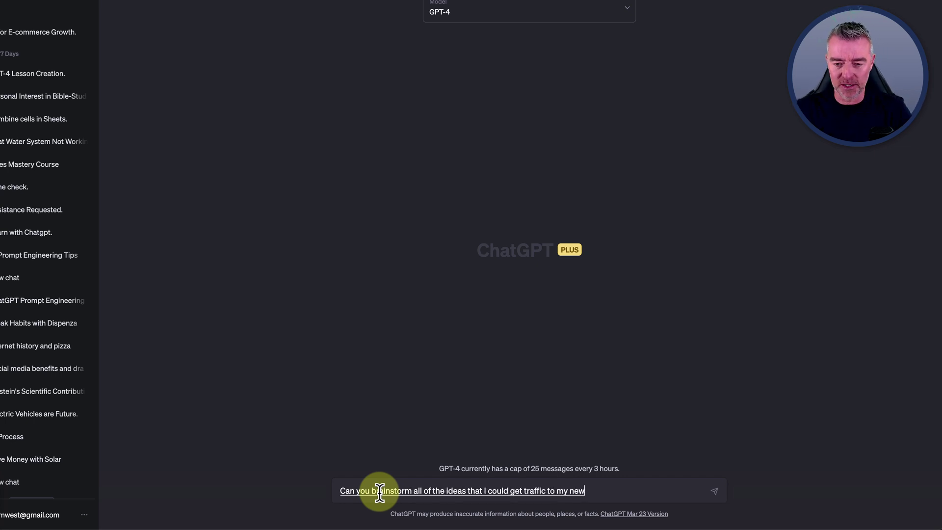
pyautogui.press('Return')
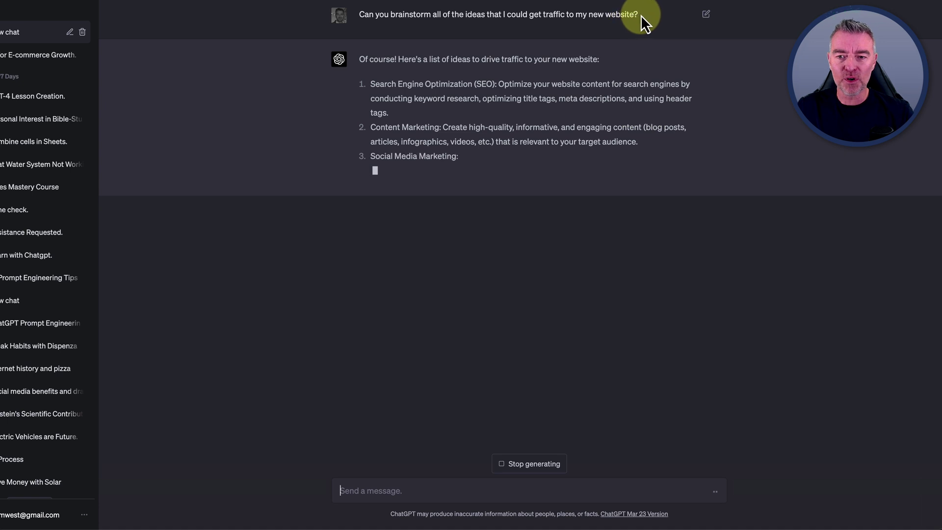
pyautogui.moveTo(637, 15); pyautogui.dragTo(506, 25)
pyautogui.moveTo(358, 21); pyautogui.dragTo(357, 17)
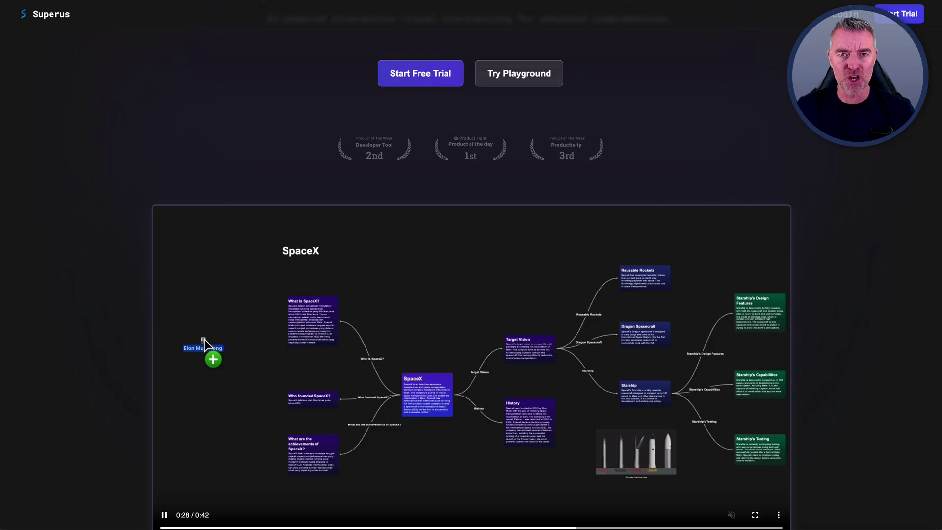
# Step: Switch to the Superus tab and scroll down to the ChatGPT-2D playground
pyautogui.click(78, 2)
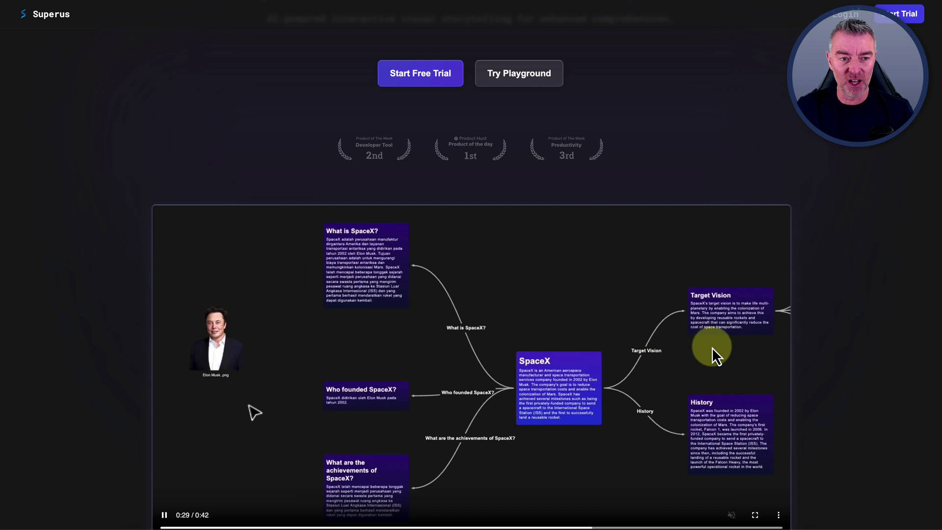
pyautogui.scroll(-2, 471, 294)
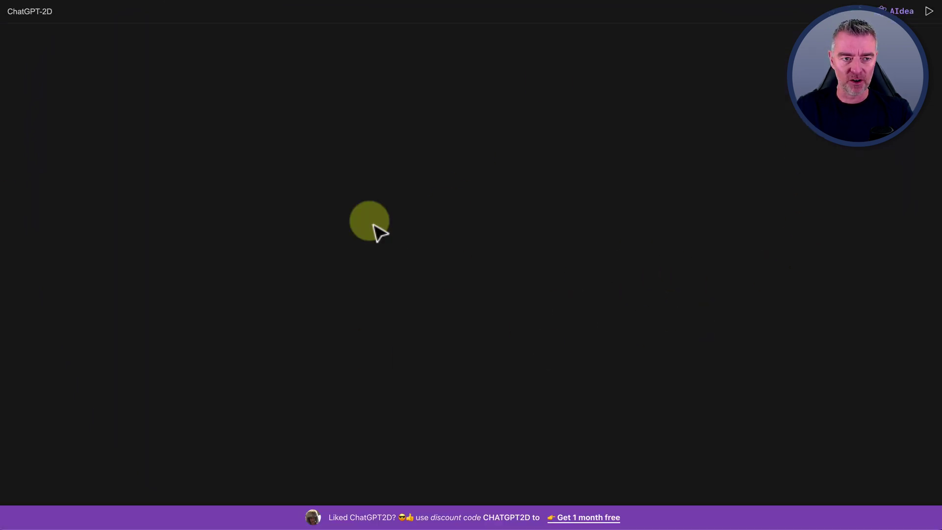
# Step: Paste the website-traffic question into AIdea and ask the AI about it
pyautogui.click(904, 15)
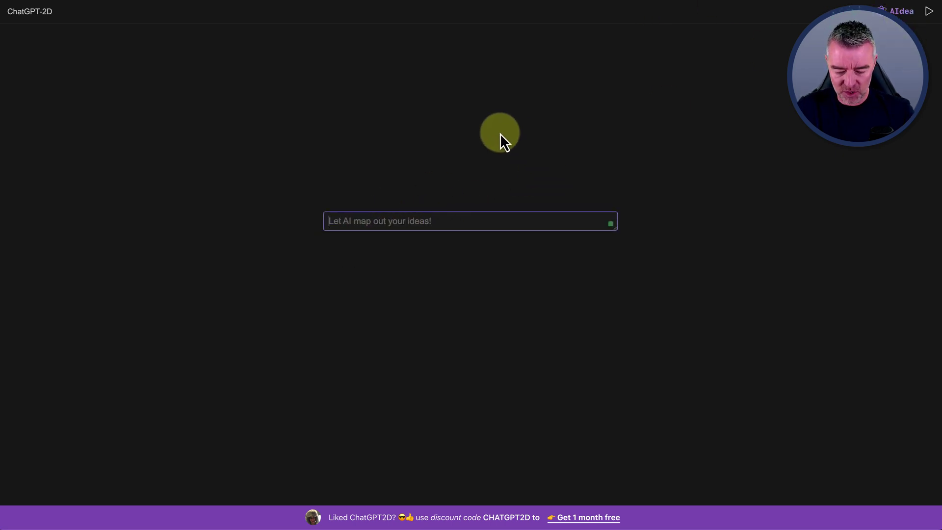
pyautogui.write('Can you brainstorm all of the ideas that I could get traffic to my new web site?')
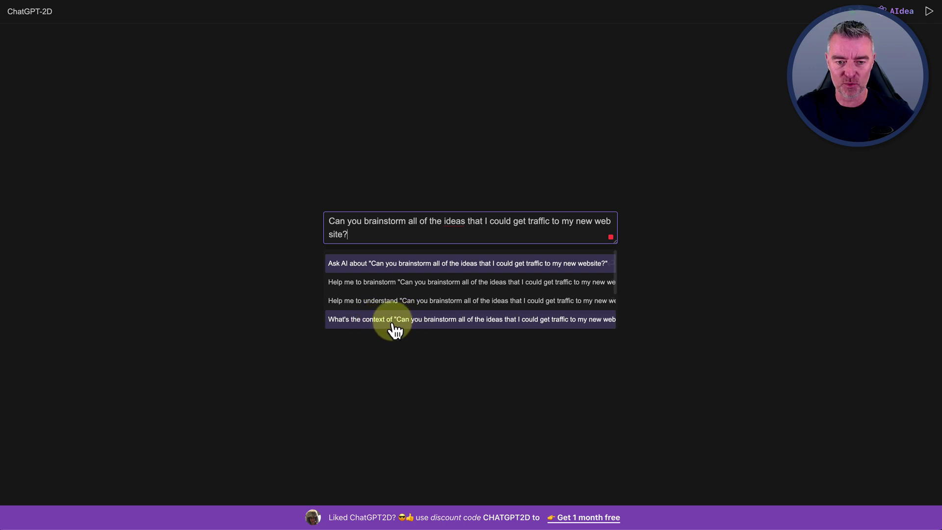
pyautogui.click(412, 267)
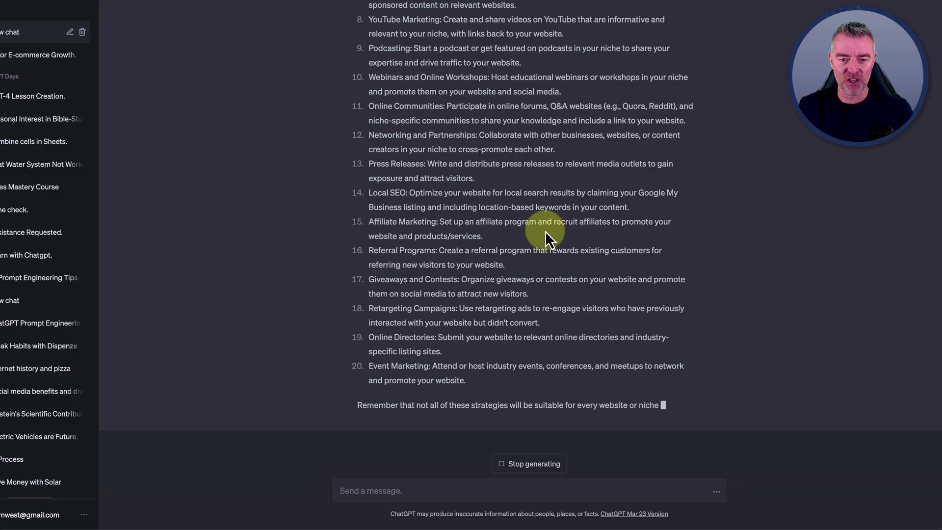
# Step: Select and copy the Email Marketing item from ChatGPT's traffic list
pyautogui.scroll(1, 541, 240)
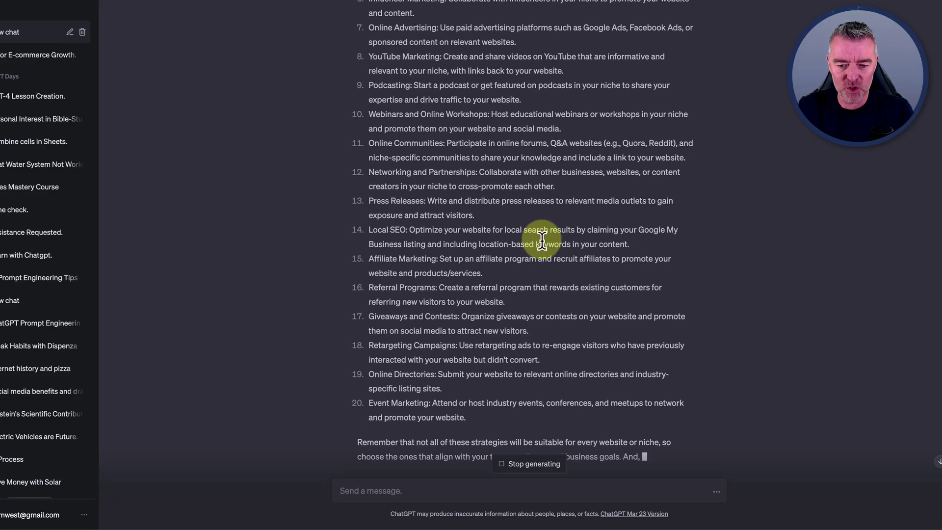
pyautogui.scroll(5, 541, 240)
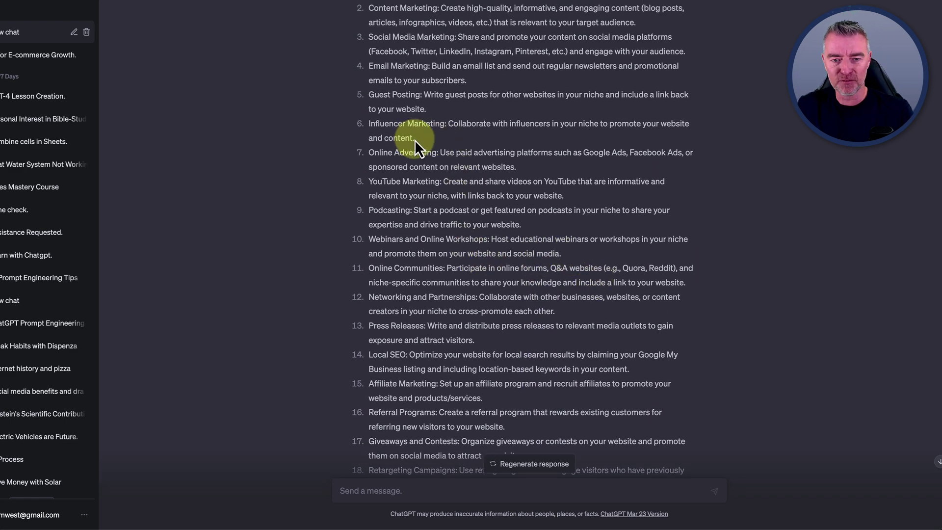
pyautogui.moveTo(414, 139); pyautogui.dragTo(369, 125)
pyautogui.scroll(4, 372, 125)
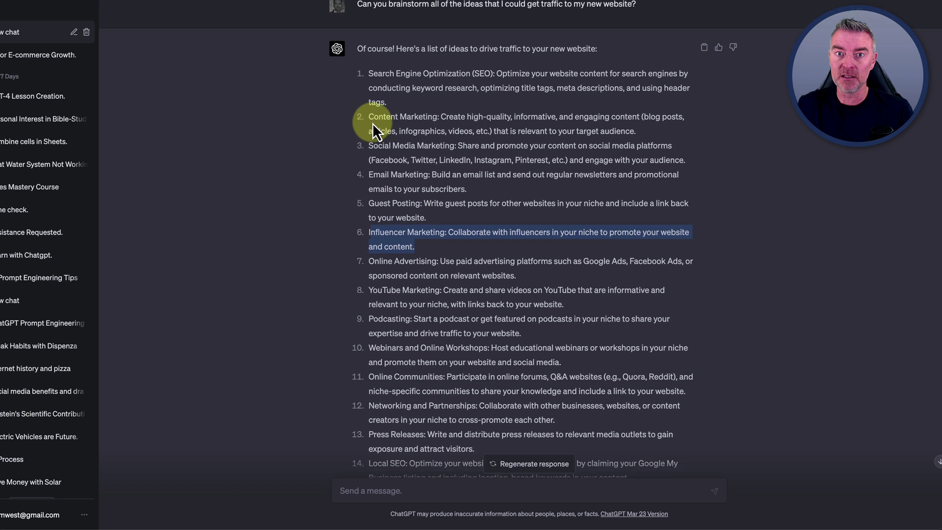
pyautogui.click(523, 338)
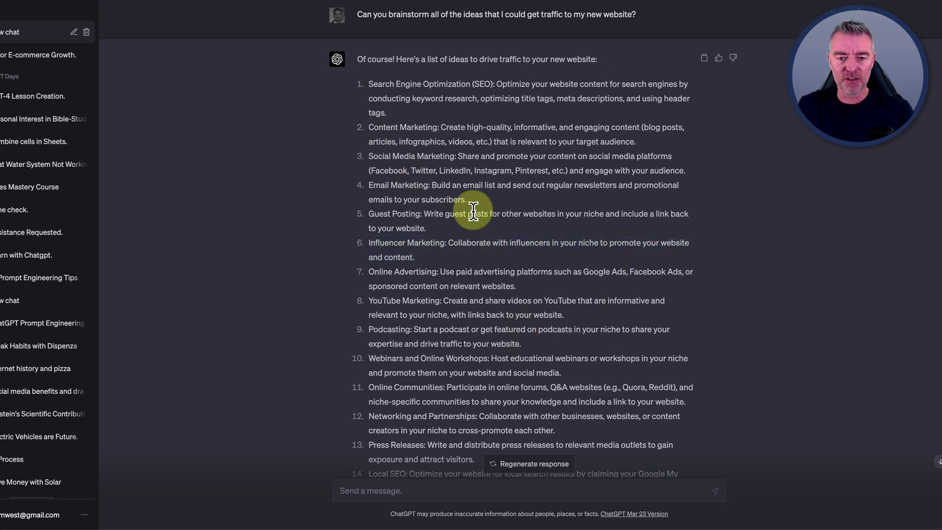
pyautogui.moveTo(473, 202); pyautogui.dragTo(371, 186)
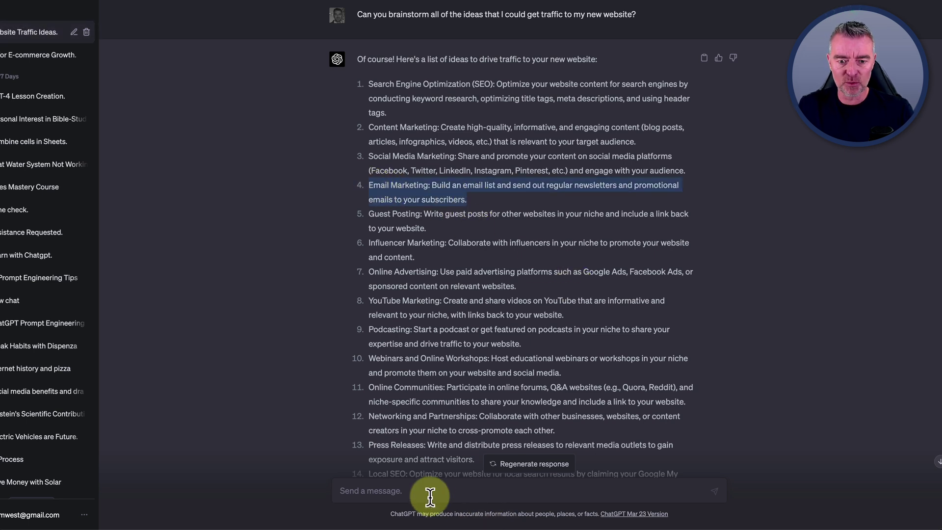
pyautogui.scroll(-2, 431, 343)
pyautogui.scroll(-1, 431, 345)
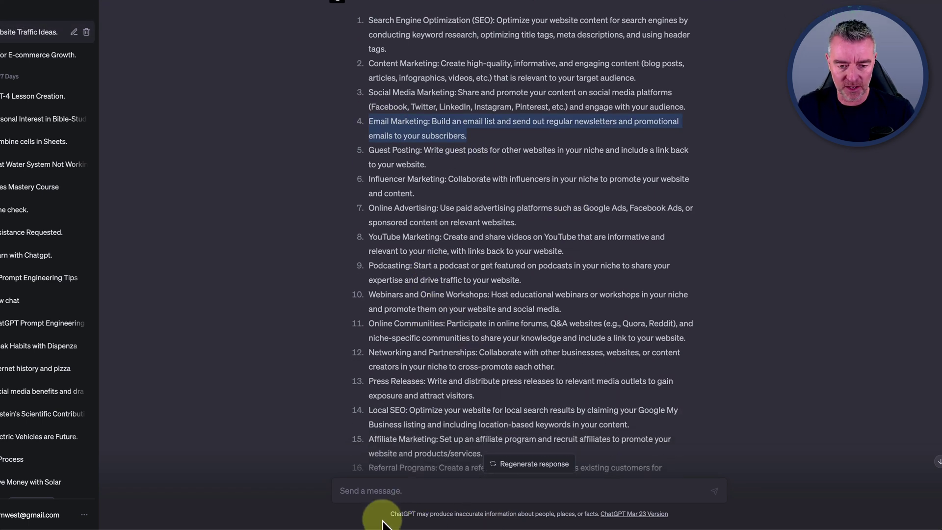
# Step: Send 'Can you please expand on the following:' with the Email Marketing item
pyautogui.click(371, 490)
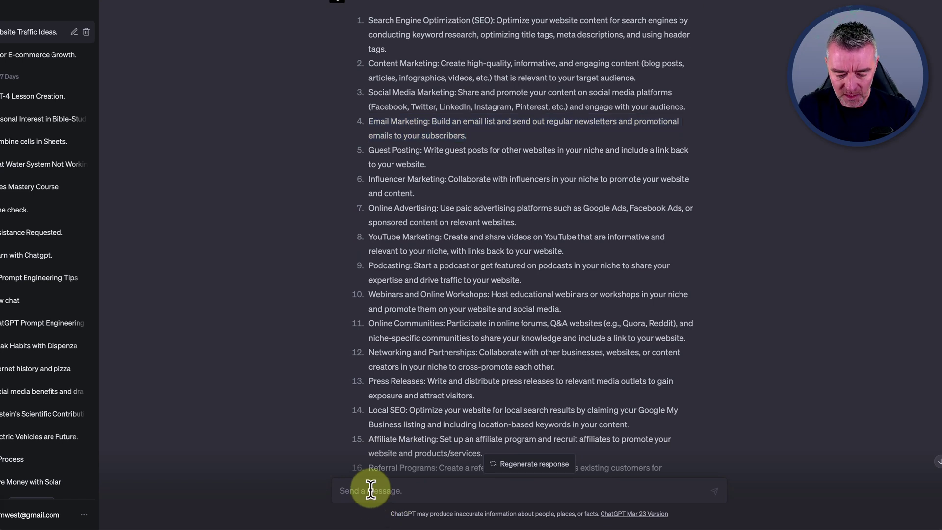
pyautogui.write('Can you please expand on')
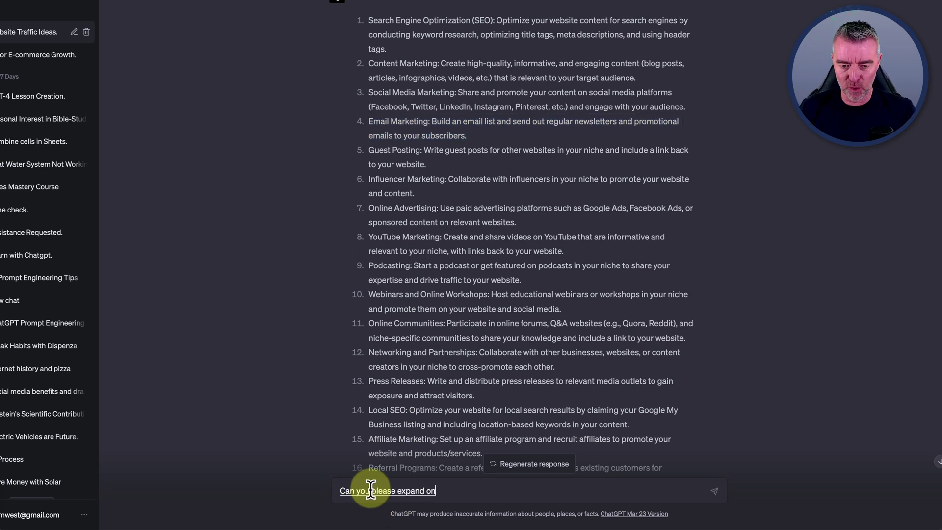
pyautogui.write(' the following?')
pyautogui.press('BackSpace')
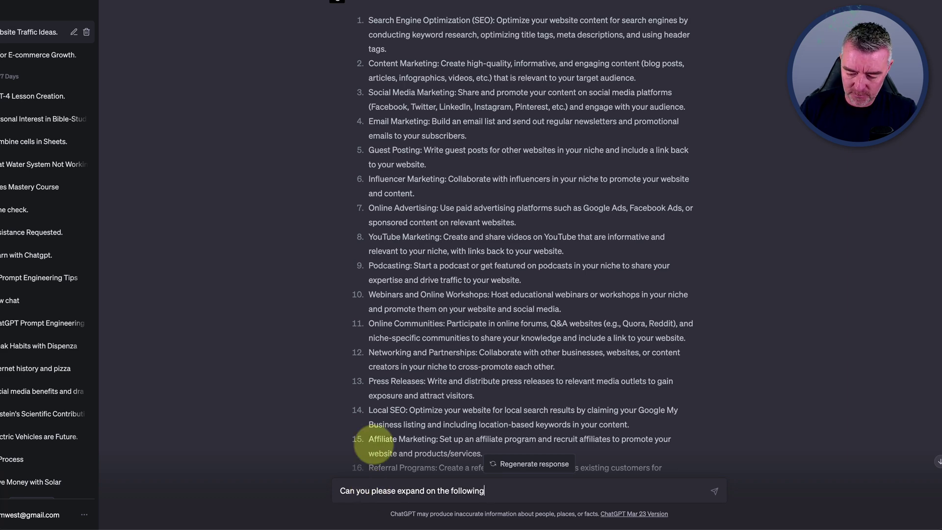
pyautogui.write(':')
pyautogui.press('Return')
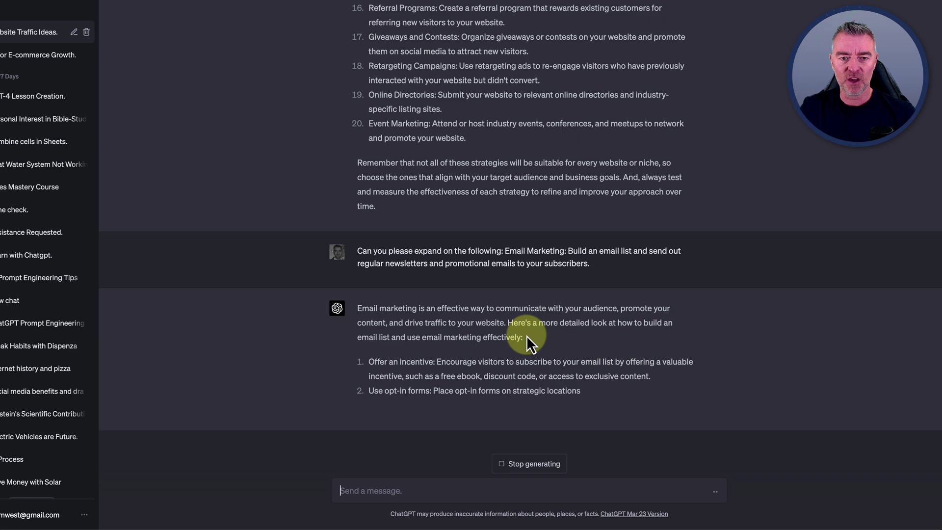
pyautogui.scroll(3, 526, 339)
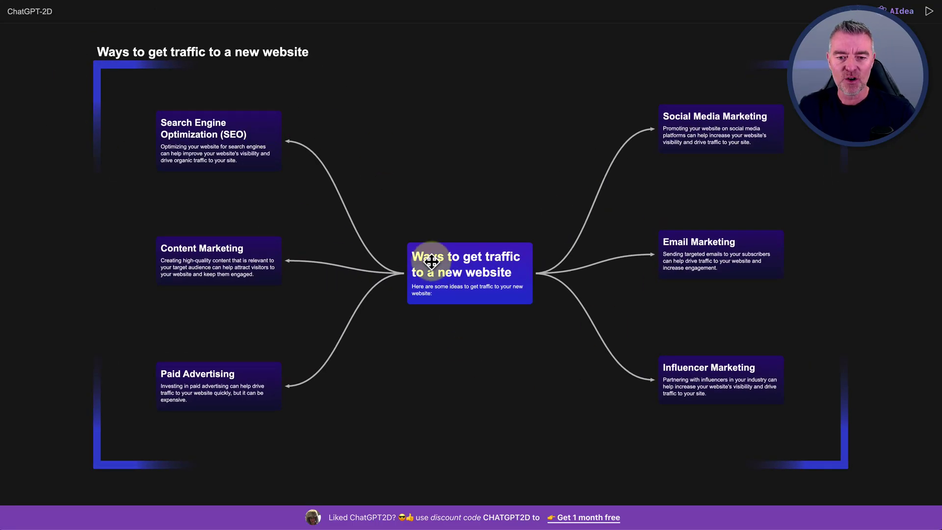
# Step: Inspect the six-branch traffic mind map and nudge the Social Media Marketing card slightly lower
pyautogui.scroll(4, 554, 268)
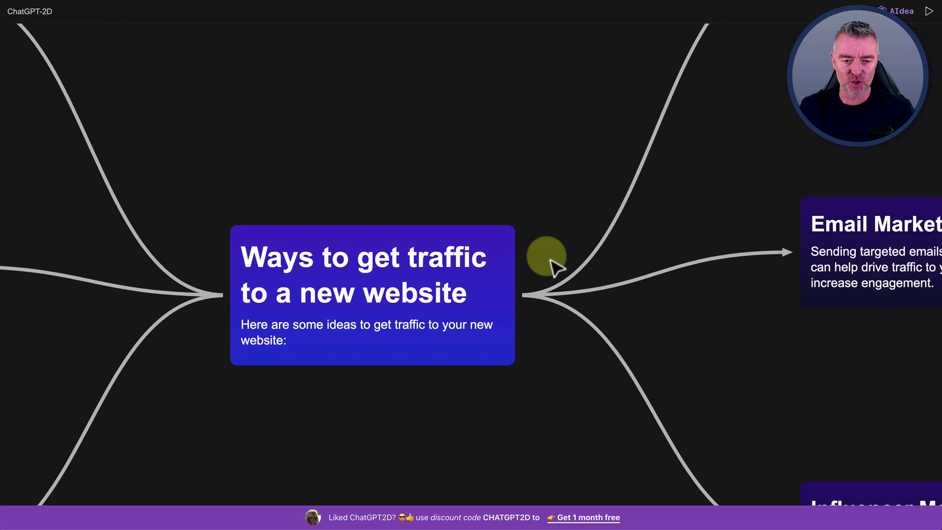
pyautogui.scroll(-6, 554, 267)
pyautogui.scroll(2, 554, 267)
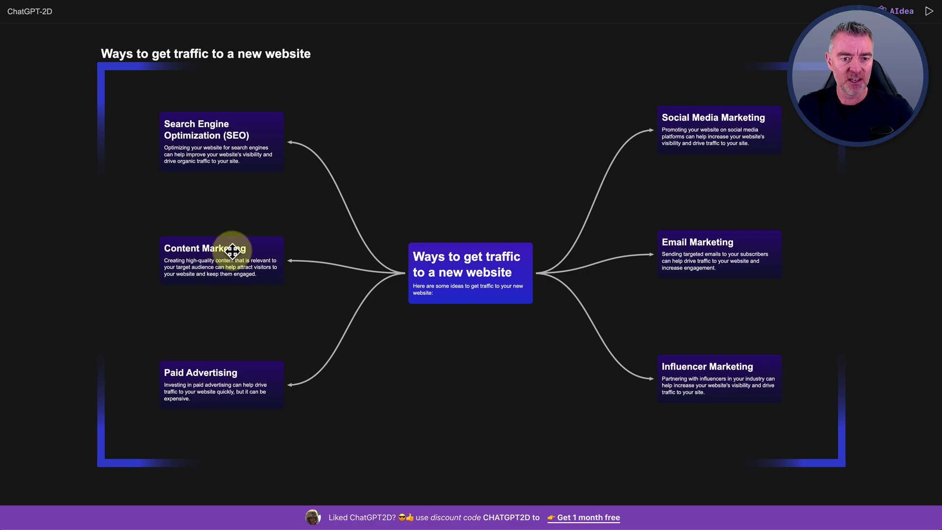
pyautogui.scroll(5, 211, 154)
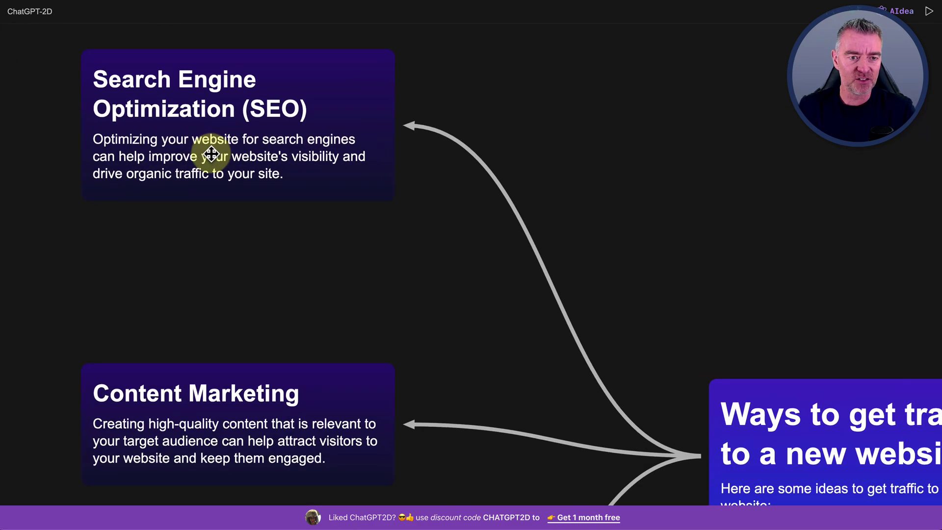
pyautogui.scroll(-5, 211, 154)
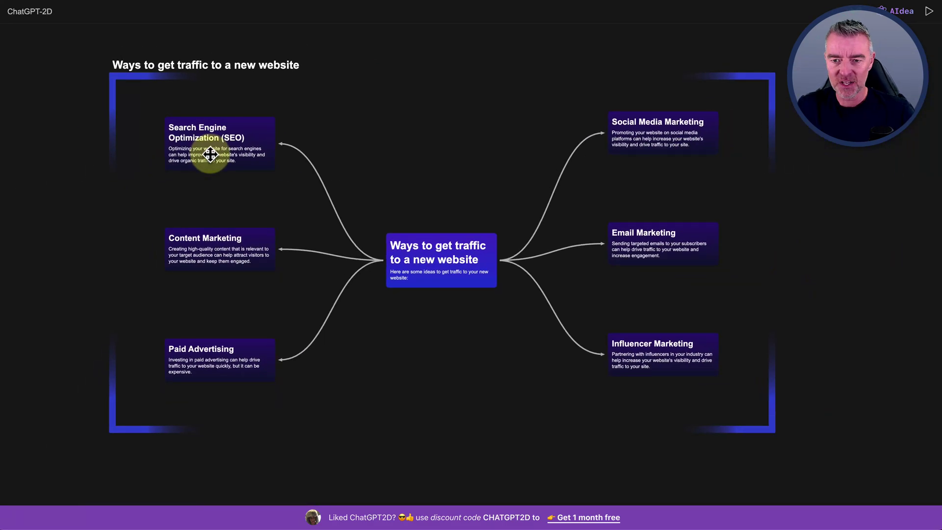
pyautogui.scroll(4, 610, 176)
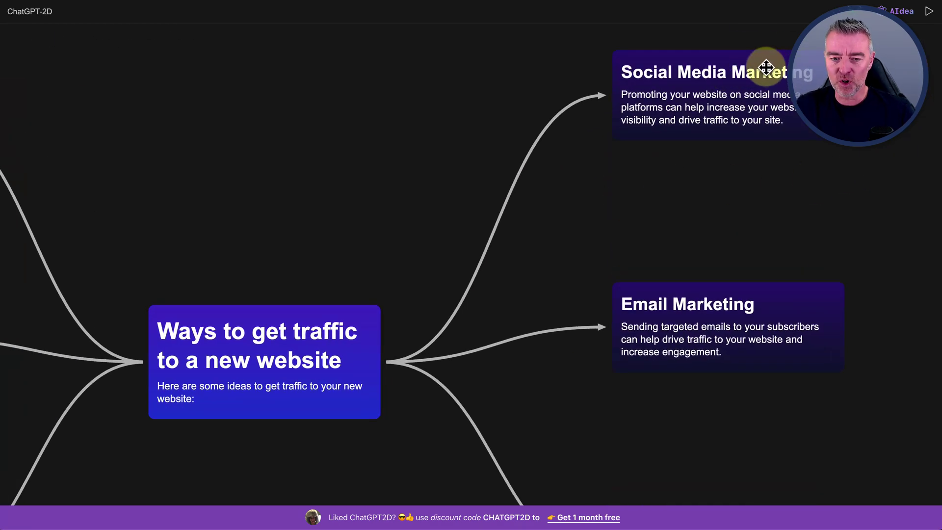
pyautogui.scroll(-3, 765, 69)
pyautogui.scroll(-2, 758, 69)
pyautogui.moveTo(741, 68)
pyautogui.mouseDown()
pyautogui.moveTo(733, 87)
pyautogui.moveTo(744, 70)
pyautogui.mouseUp()
# Step: Give the Social Media Marketing card a green background
pyautogui.doubleClick(742, 69)
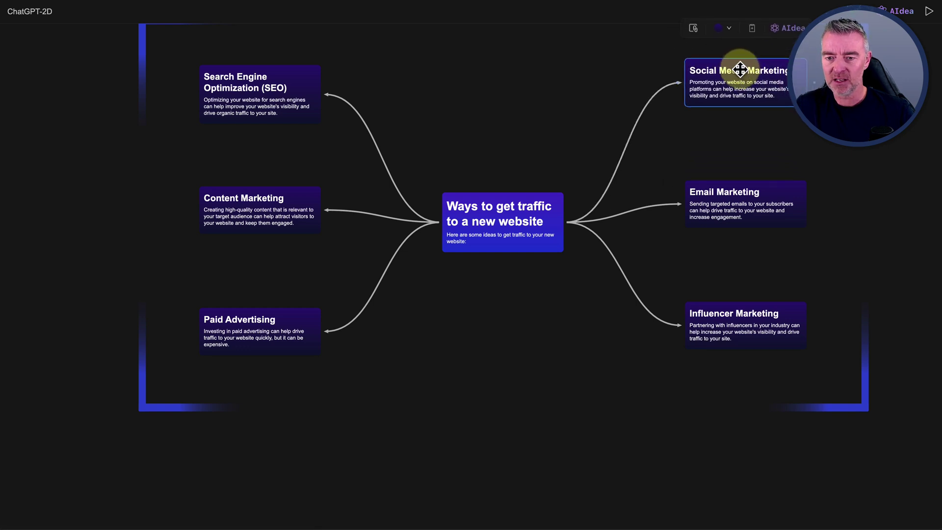
pyautogui.click(728, 28)
pyautogui.click(746, 67)
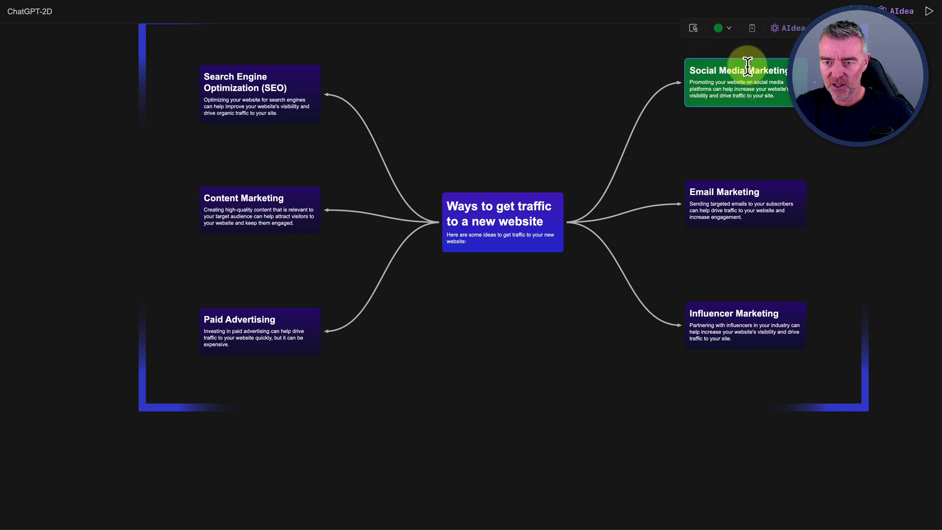
# Step: Give the Email Marketing card a bright blue background, then reselect Social Media Marketing
pyautogui.click(748, 191)
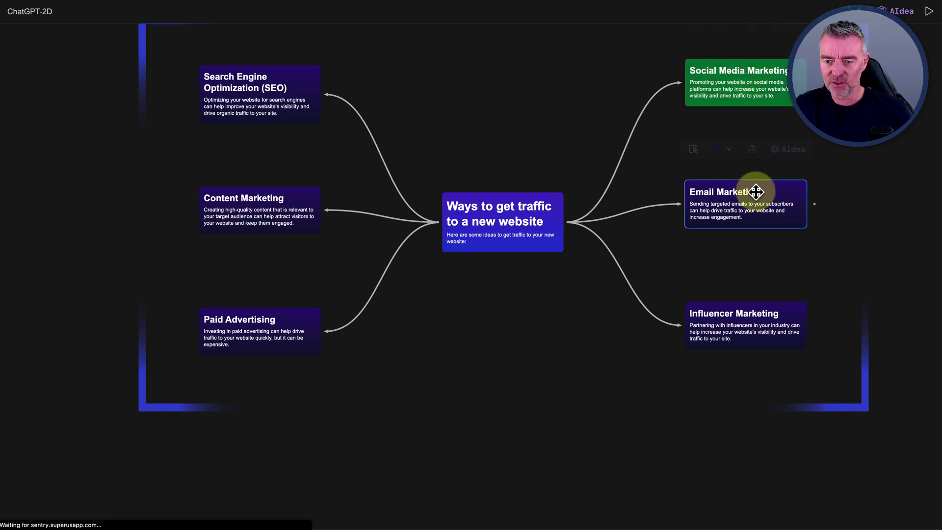
pyautogui.click(728, 150)
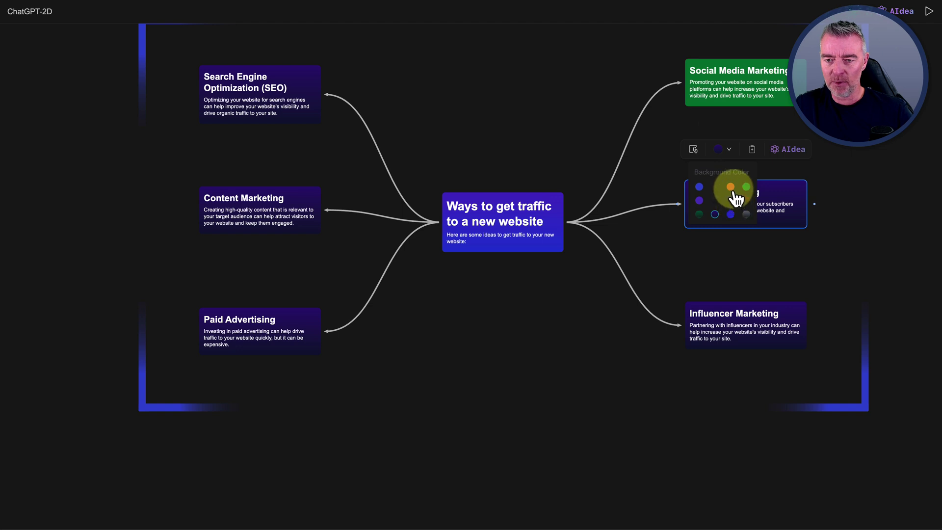
pyautogui.click(732, 214)
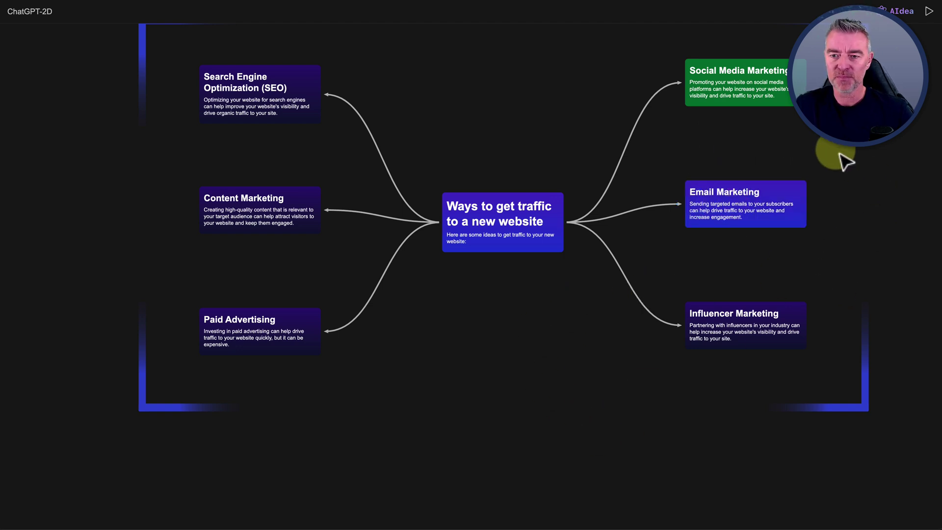
pyautogui.click(748, 79)
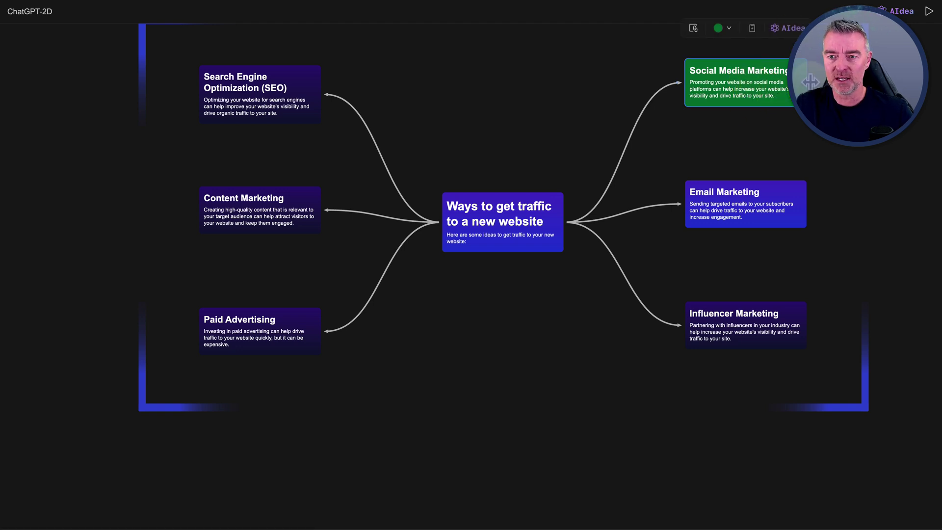
# Step: Run AIdea's 'Help me to brainstorm the selected card' on Social Media Marketing
pyautogui.click(792, 30)
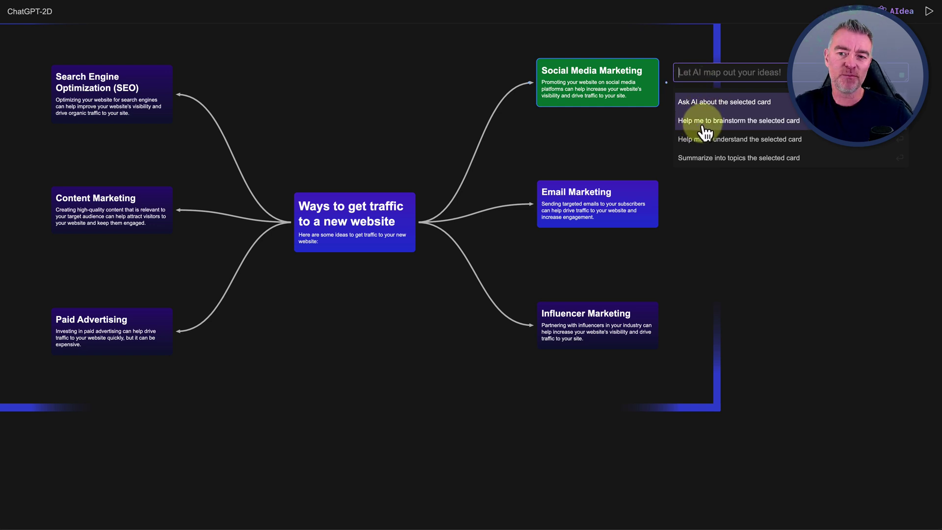
pyautogui.click(756, 122)
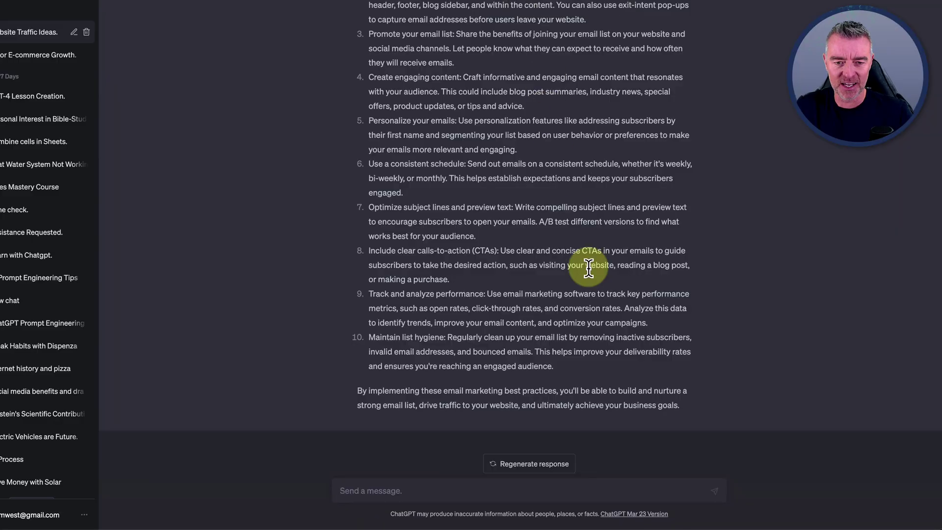
pyautogui.scroll(2, 588, 268)
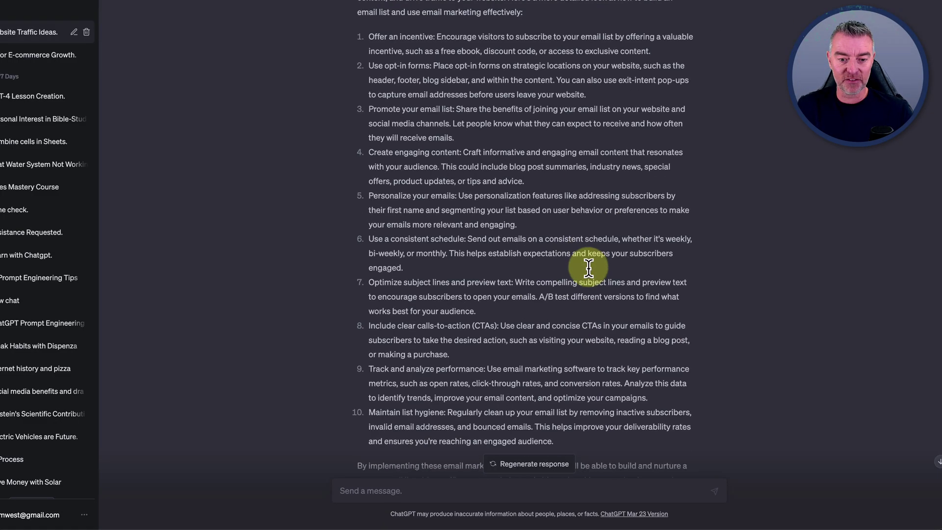
pyautogui.scroll(-2, 588, 267)
pyautogui.scroll(3, 591, 272)
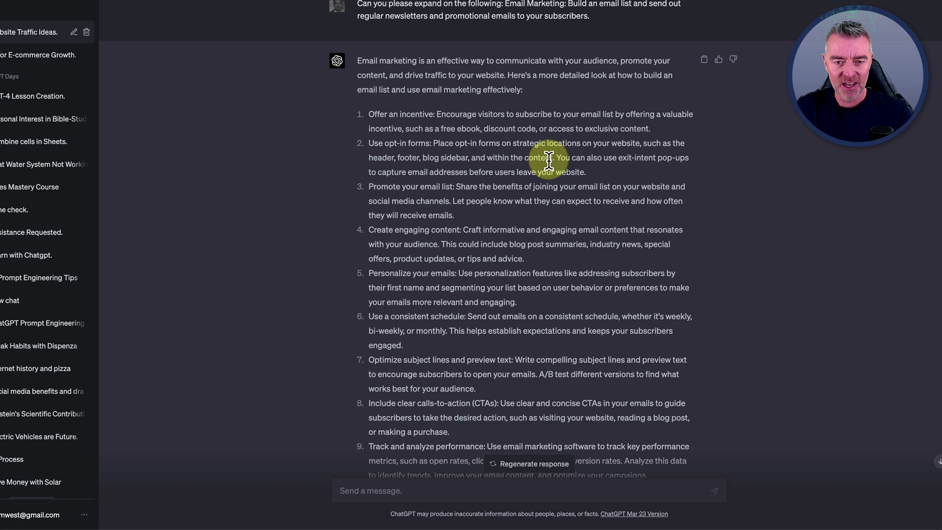
pyautogui.scroll(-2, 522, 217)
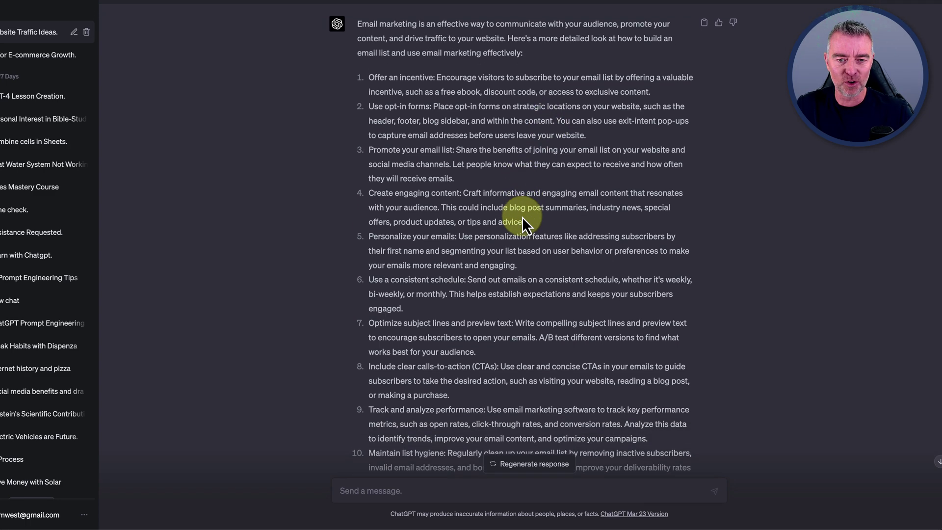
pyautogui.scroll(-1, 522, 216)
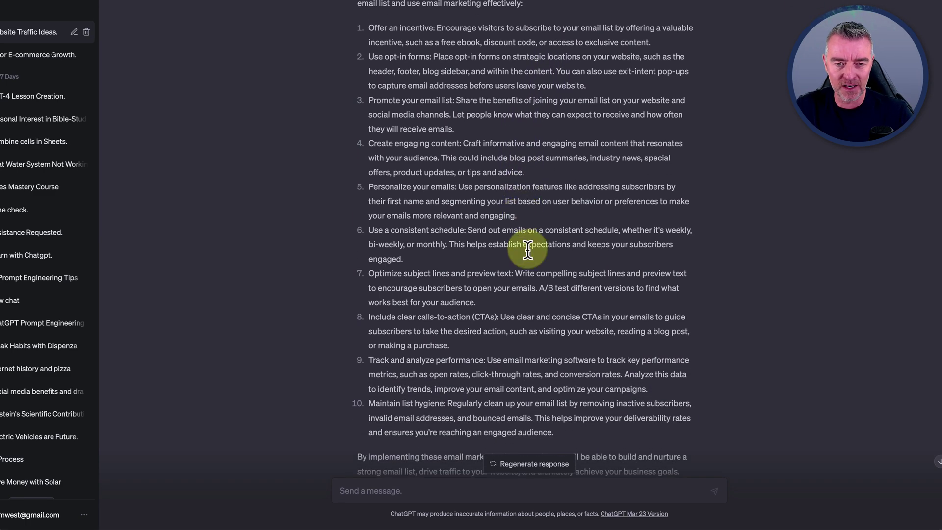
pyautogui.moveTo(361, 143); pyautogui.dragTo(497, 169)
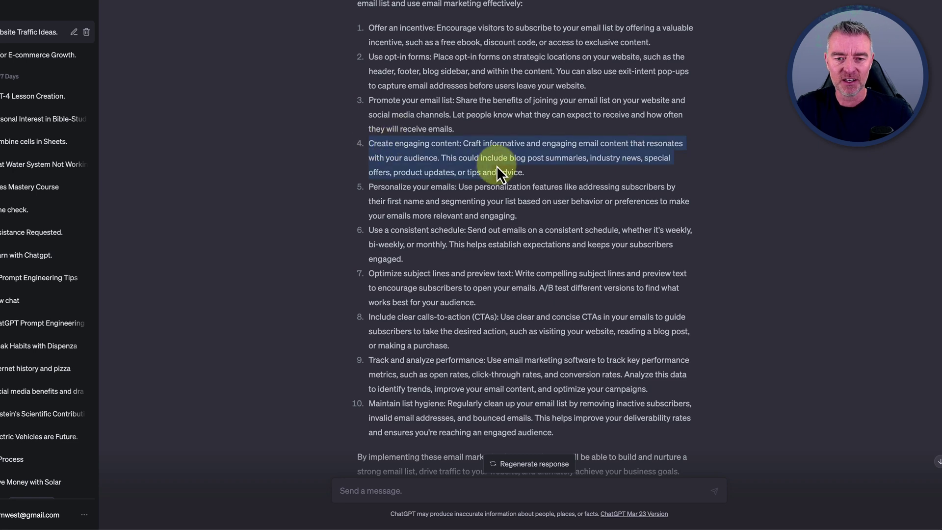
pyautogui.click(531, 172)
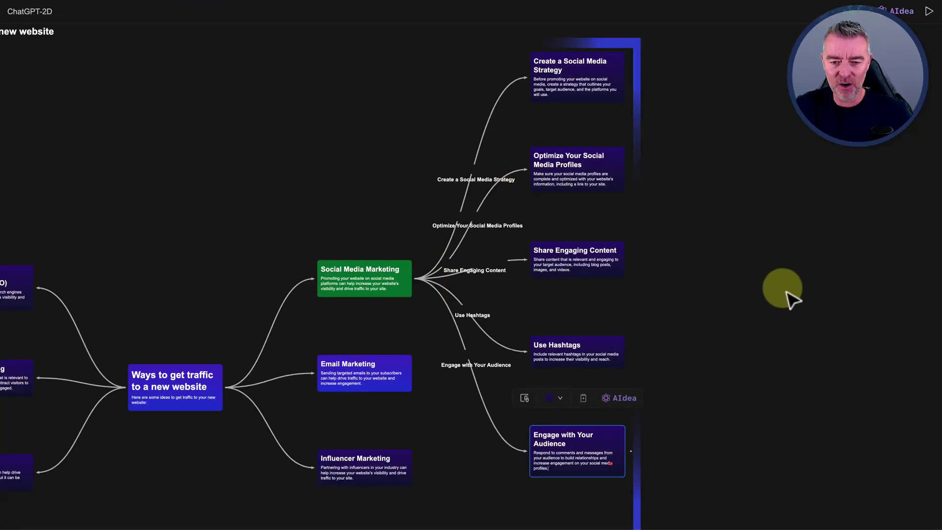
pyautogui.scroll(5, 606, 247)
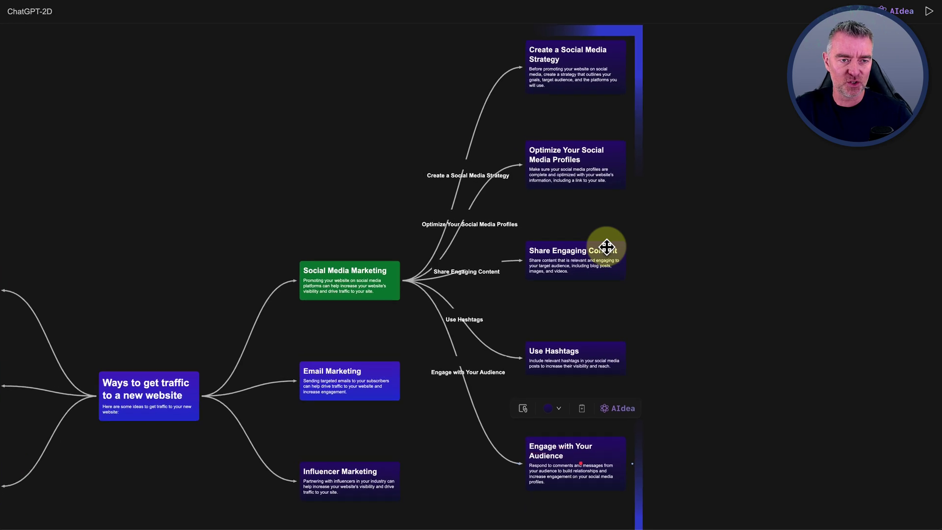
pyautogui.scroll(3, 607, 247)
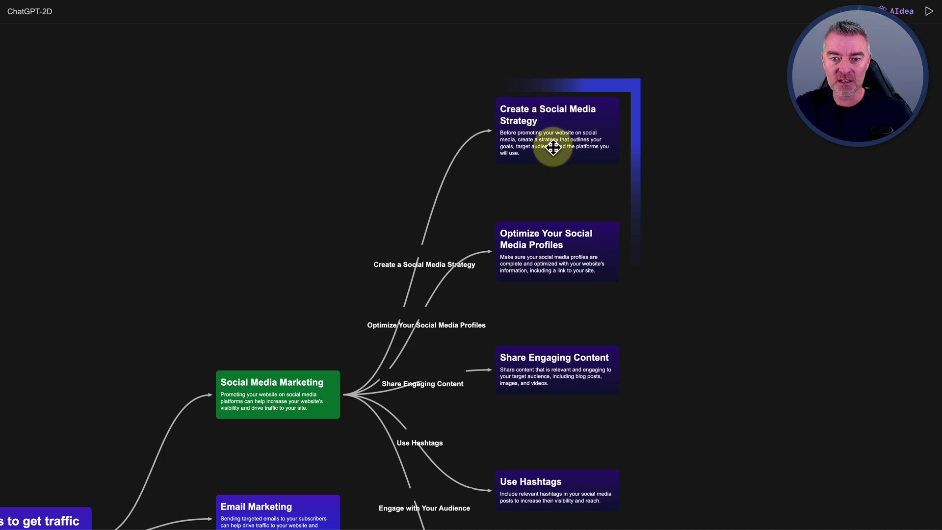
pyautogui.scroll(5, 553, 146)
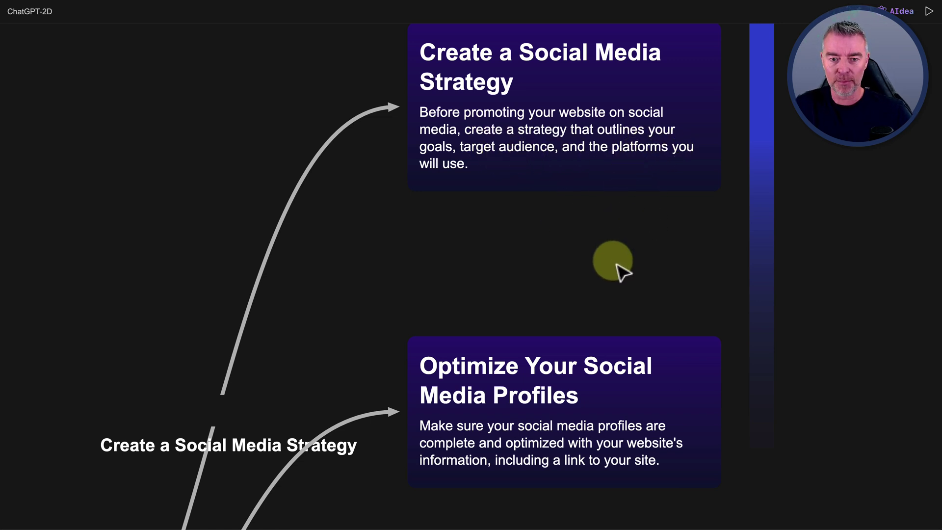
pyautogui.press('Right')
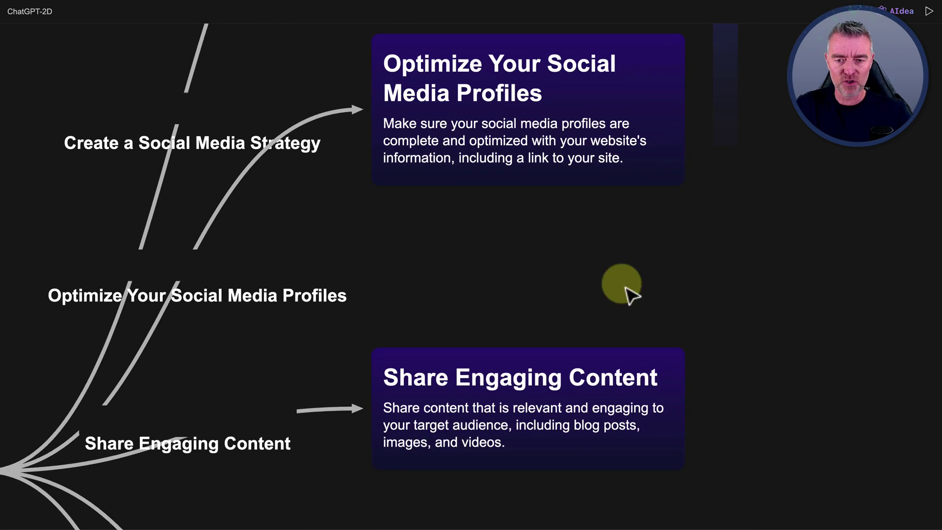
pyautogui.press('Right')
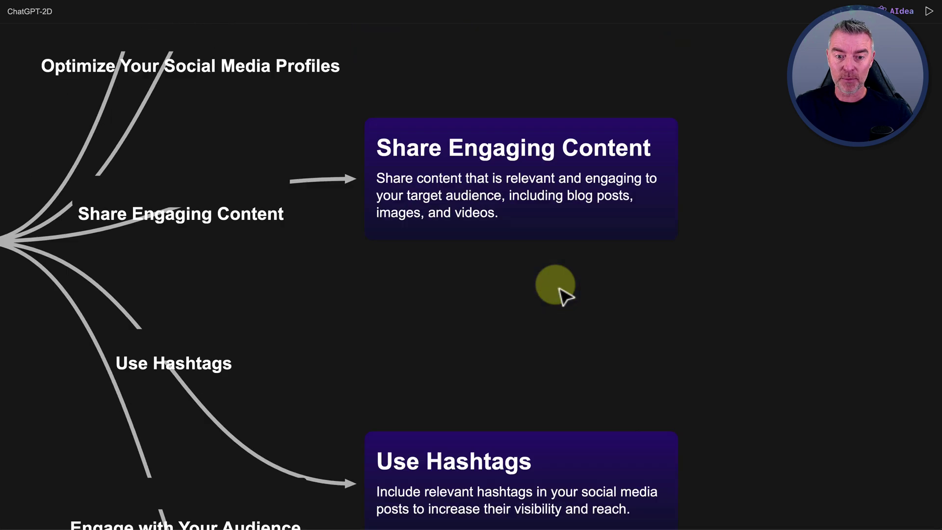
pyautogui.press('Right')
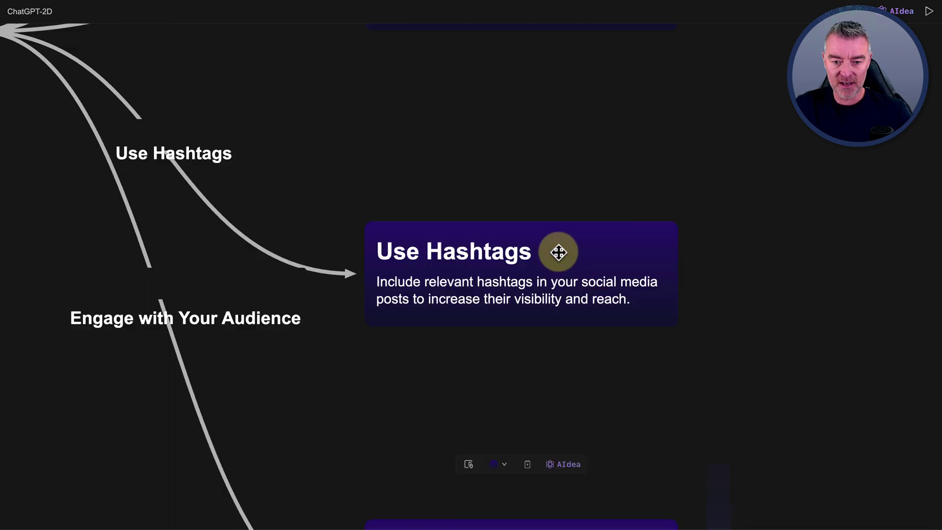
pyautogui.press('Right')
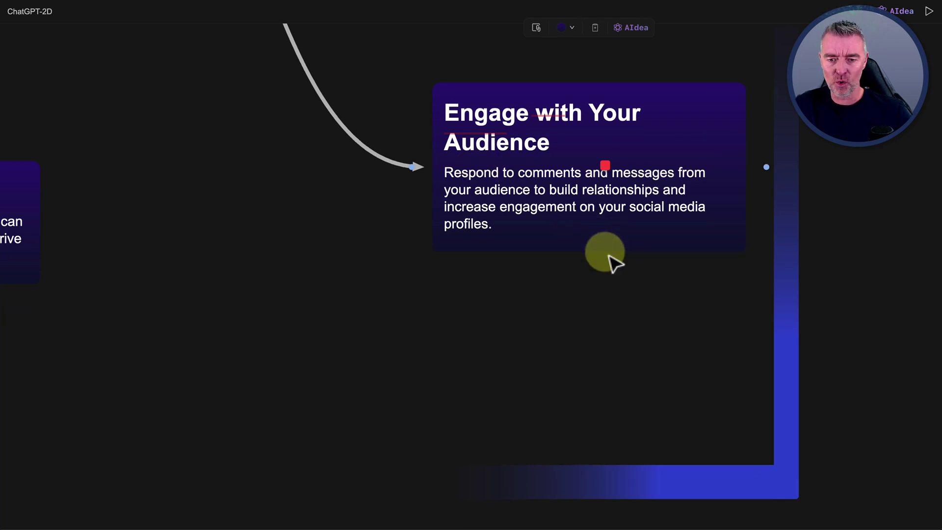
pyautogui.scroll(-3, 604, 253)
pyautogui.scroll(3, 605, 252)
pyautogui.scroll(-3, 604, 258)
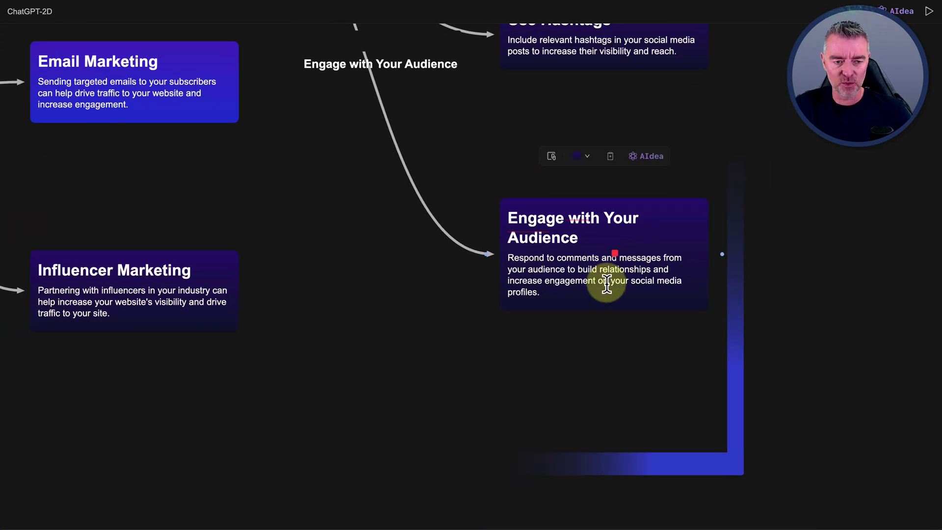
pyautogui.scroll(-5, 595, 294)
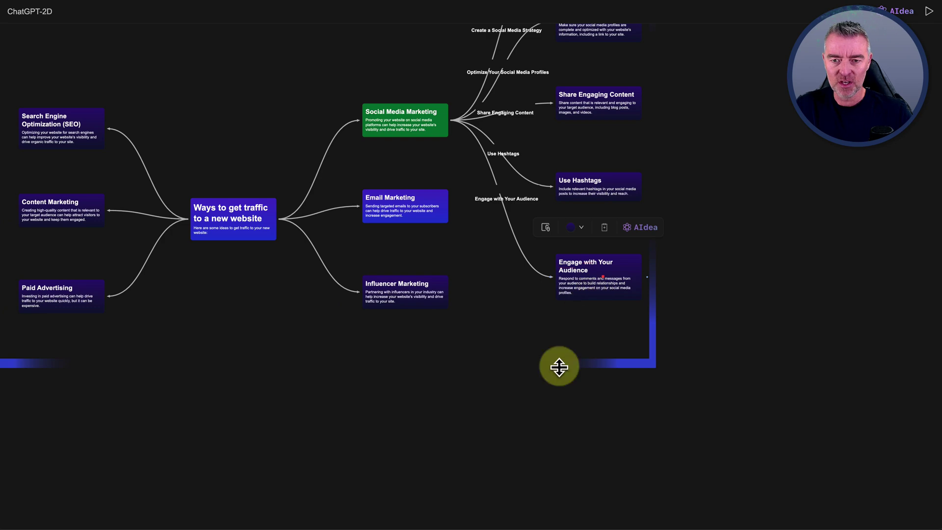
pyautogui.press('Right')
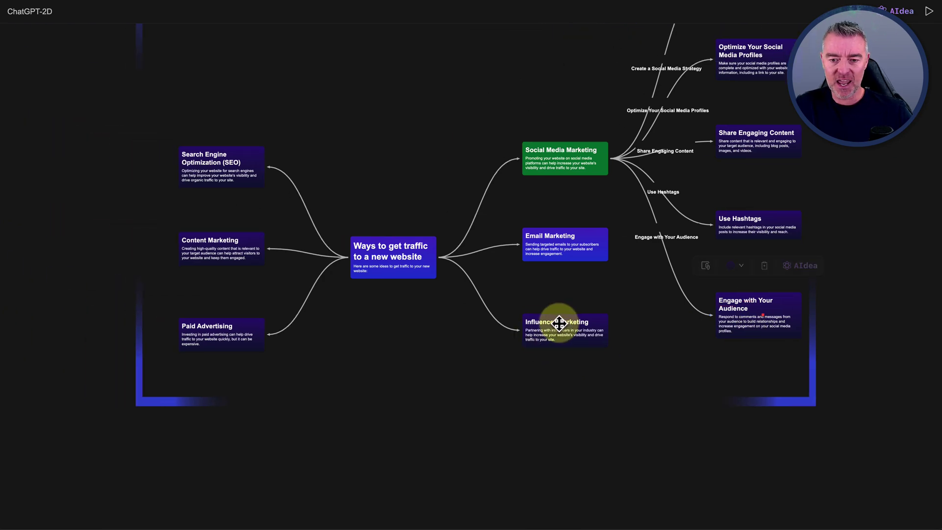
# Step: Have AIdea summarize the Influencer Marketing card into three sub-topic cards
pyautogui.click(559, 324)
pyautogui.scroll(5, 558, 324)
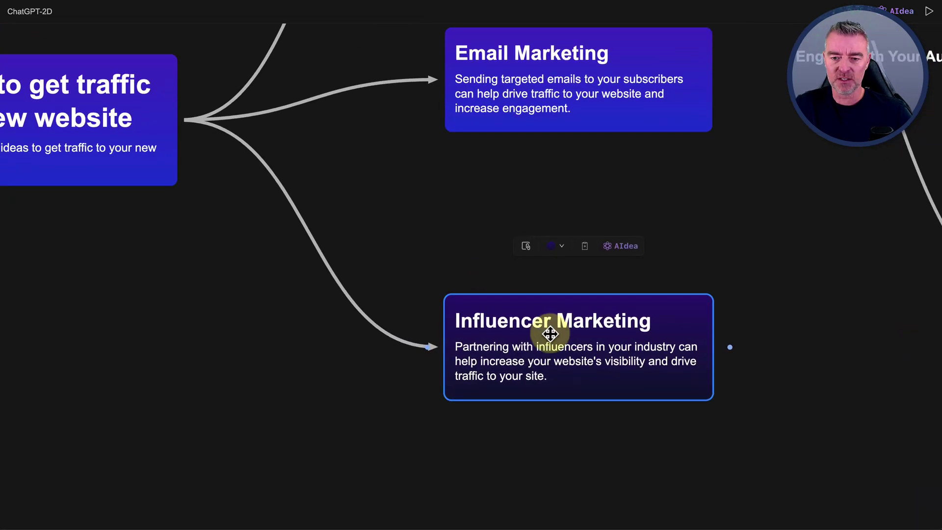
pyautogui.hscroll(5, 550, 334)
pyautogui.scroll(-2, 550, 334)
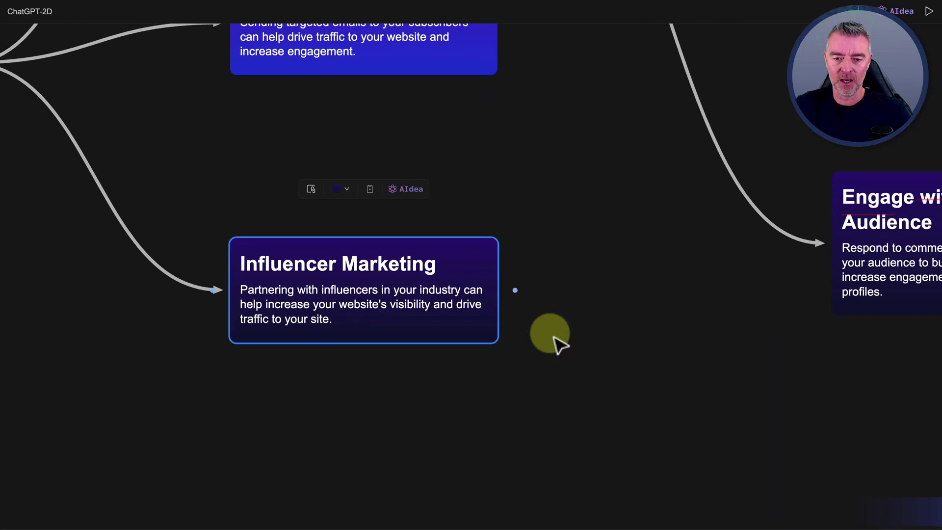
pyautogui.click(417, 195)
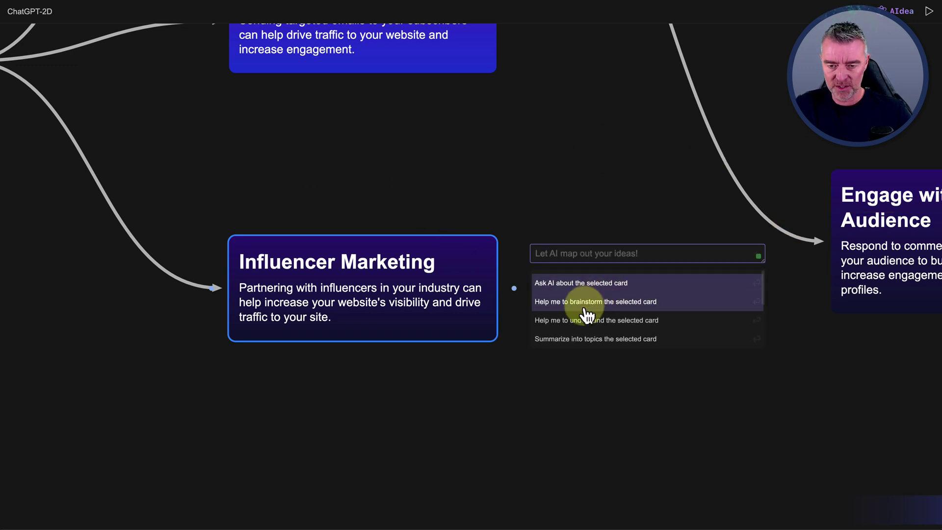
pyautogui.click(629, 345)
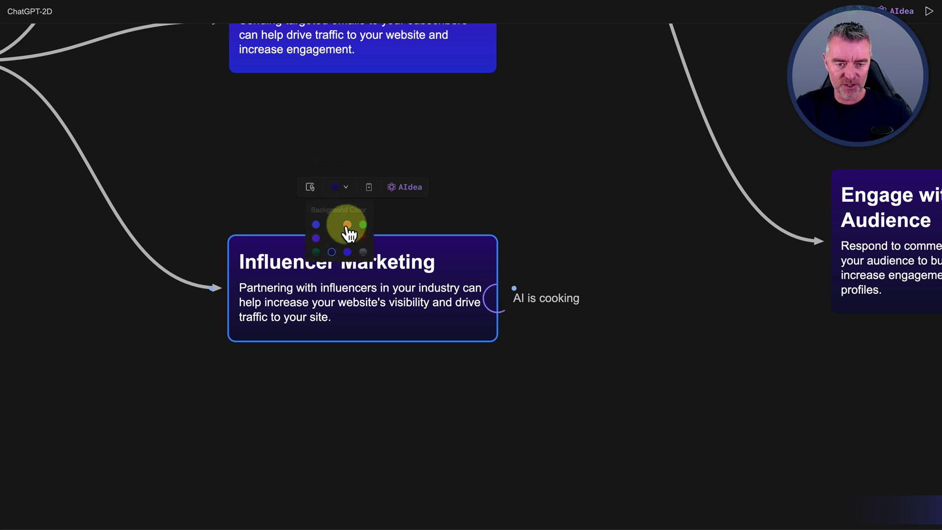
# Step: Make the Influencer Marketing card orange-red
pyautogui.click(347, 224)
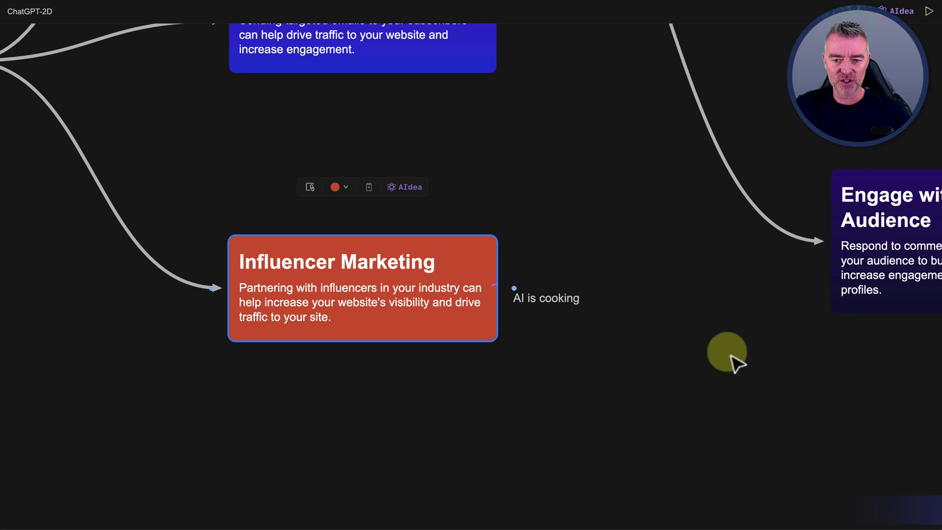
pyautogui.scroll(-5, 704, 376)
pyautogui.scroll(-2, 704, 376)
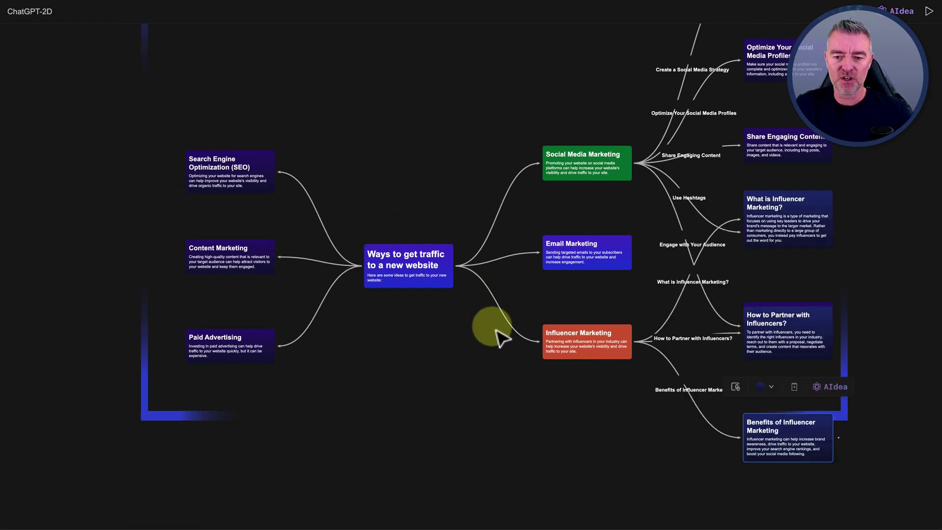
# Step: Nudge Influencer Marketing lower and move its three sub-topic cards down and right
pyautogui.hscroll(5, 543, 447)
pyautogui.scroll(-2, 542, 448)
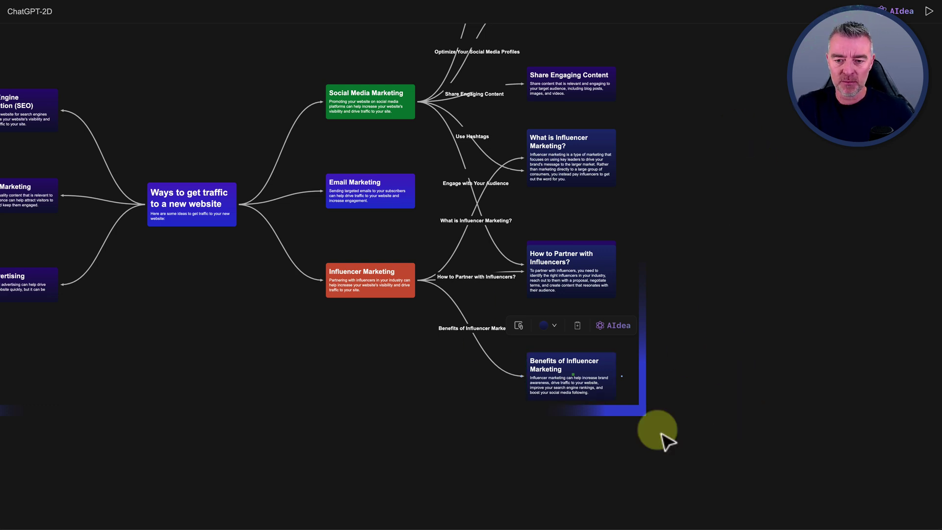
pyautogui.scroll(5, 574, 223)
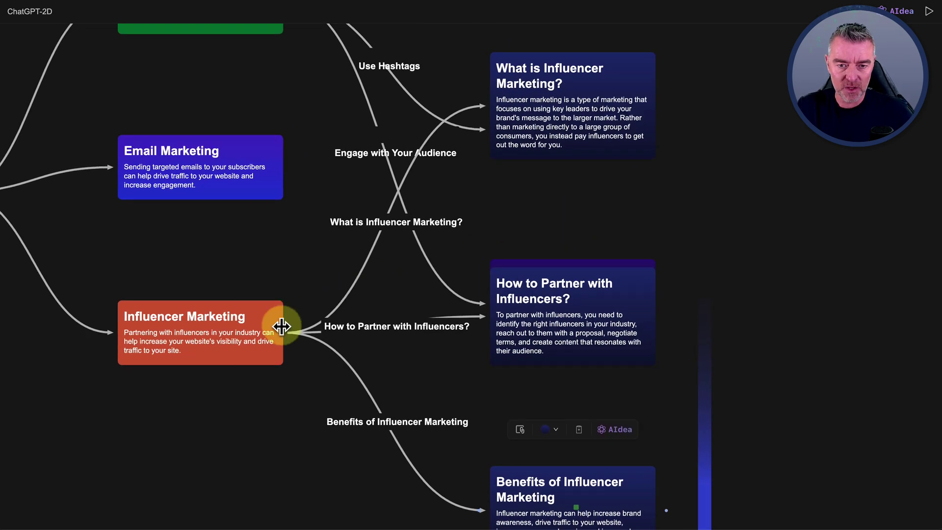
pyautogui.moveTo(251, 313); pyautogui.dragTo(251, 395)
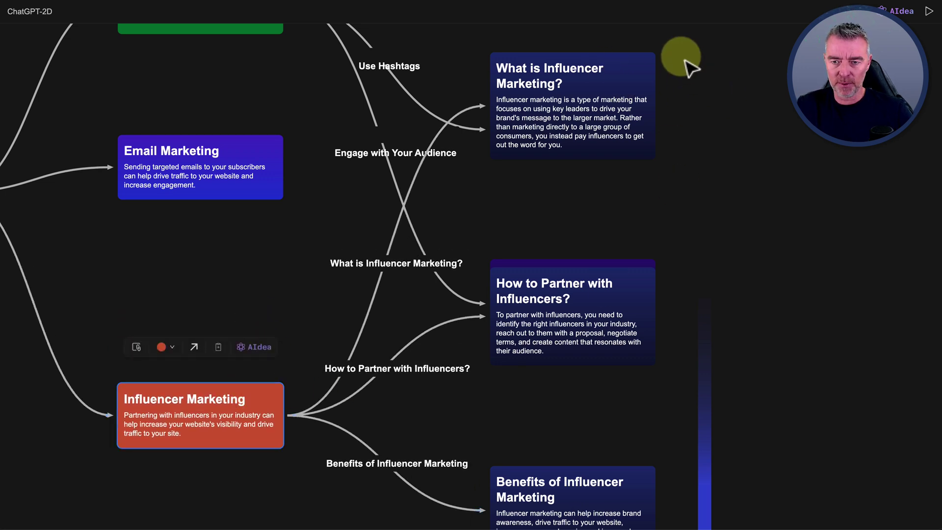
pyautogui.moveTo(681, 57); pyautogui.dragTo(610, 496)
pyautogui.scroll(-3, 735, 406)
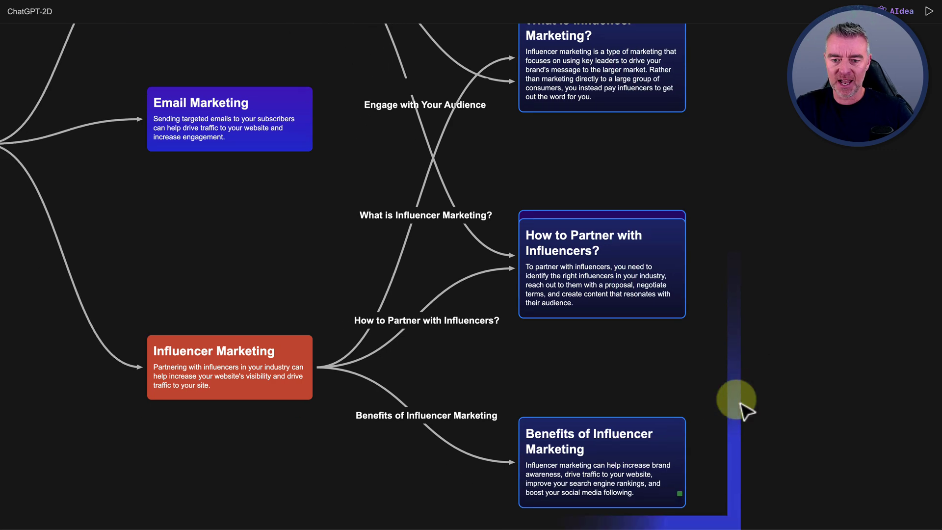
pyautogui.scroll(-3, 740, 406)
pyautogui.scroll(-5, 734, 409)
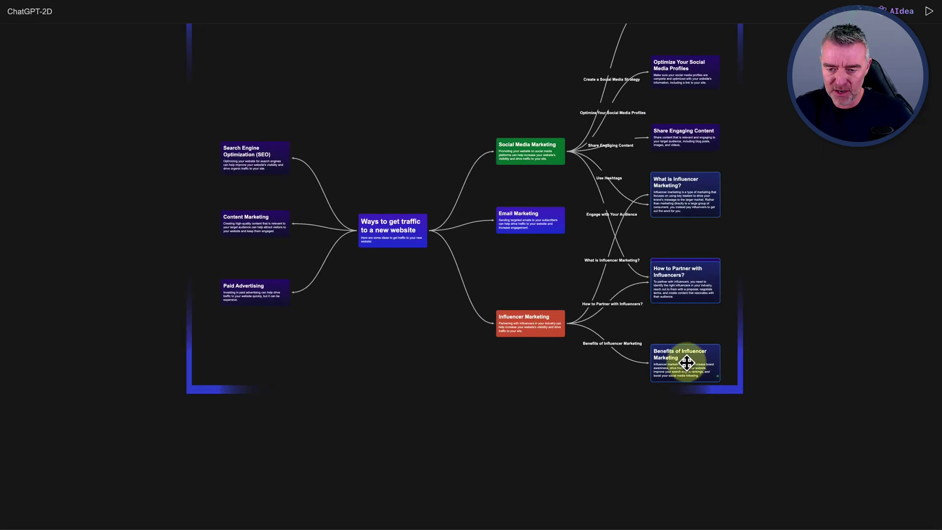
pyautogui.moveTo(686, 362); pyautogui.dragTo(742, 430)
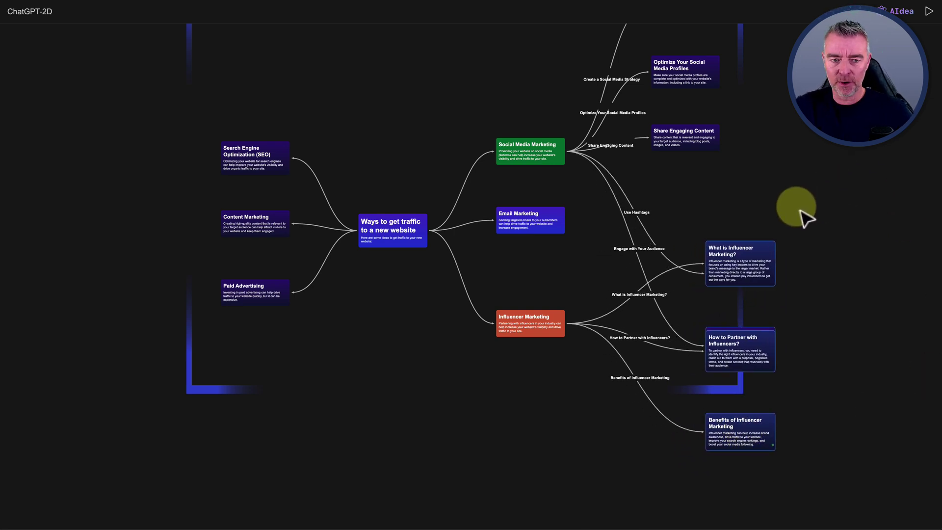
pyautogui.scroll(5, 454, 268)
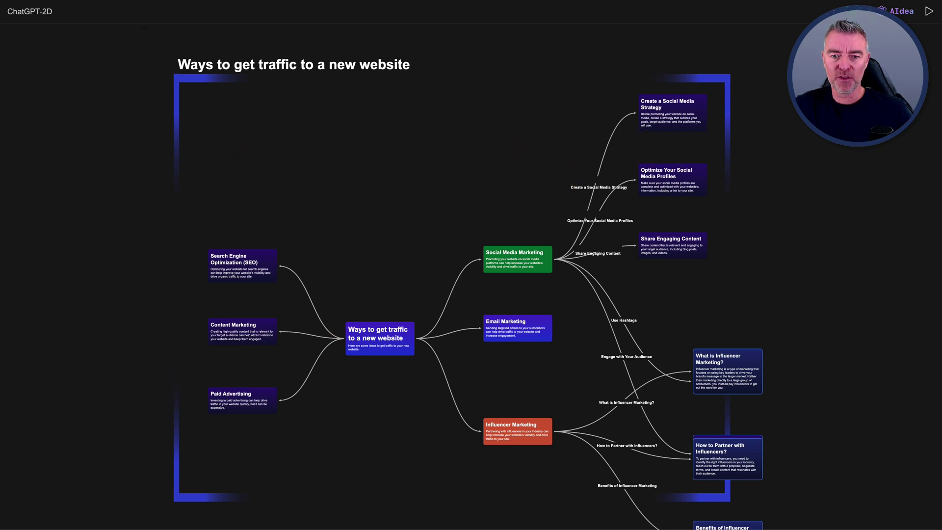
# Step: Present the traffic mind map full screen, zoom around, and dismiss the frame's context menu
pyautogui.click(928, 12)
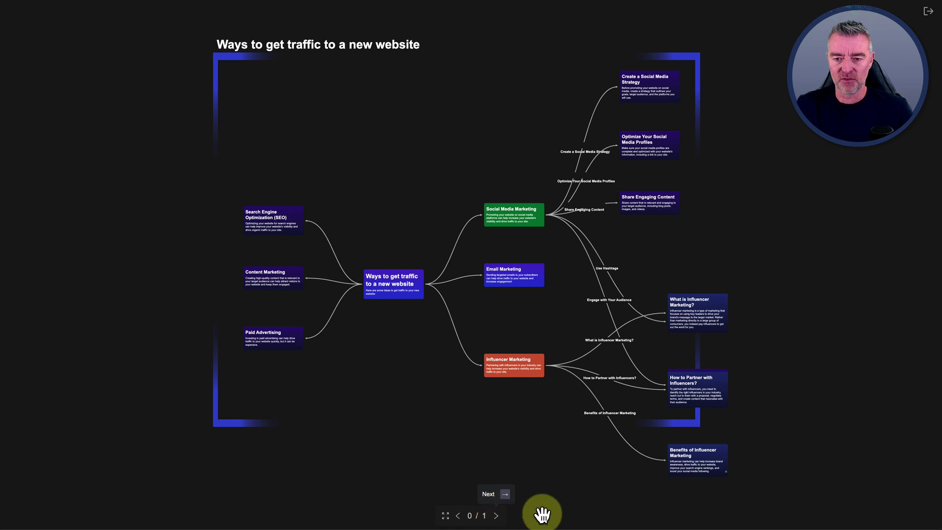
pyautogui.click(691, 300)
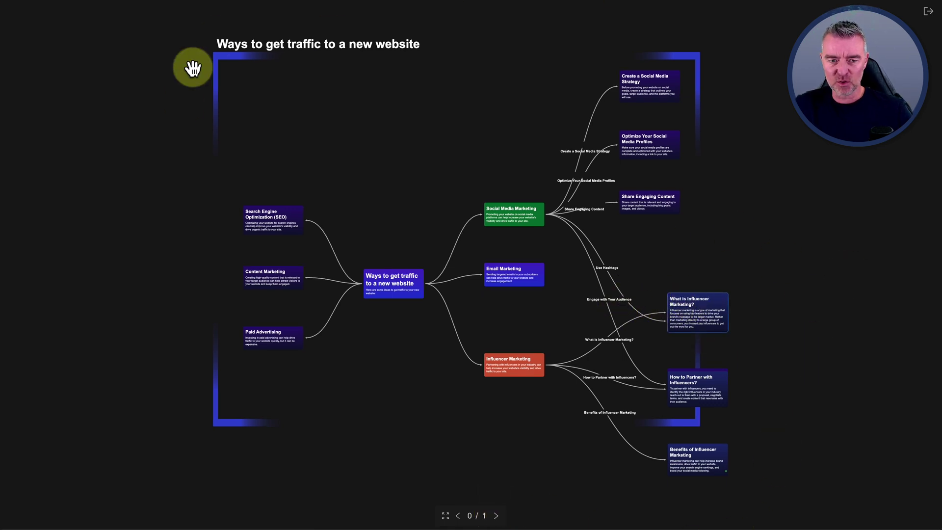
pyautogui.scroll(5, 564, 247)
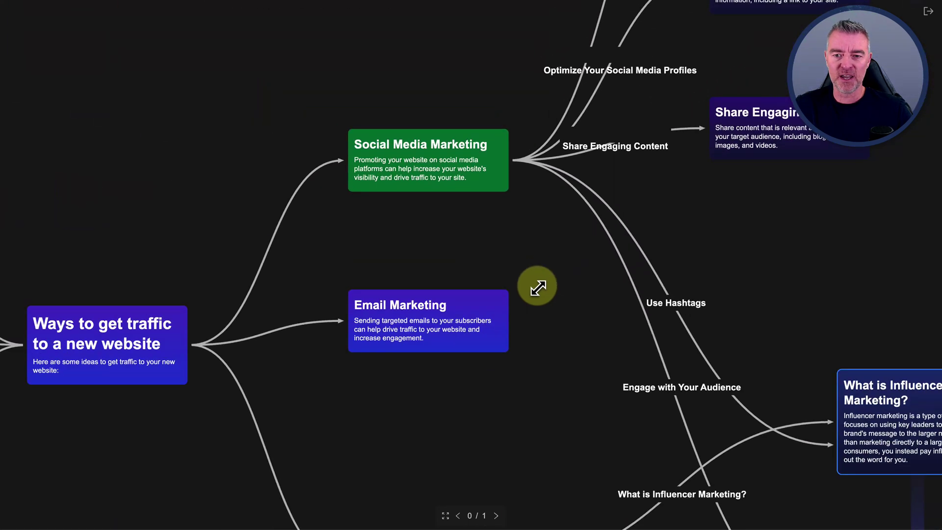
pyautogui.scroll(-10, 538, 286)
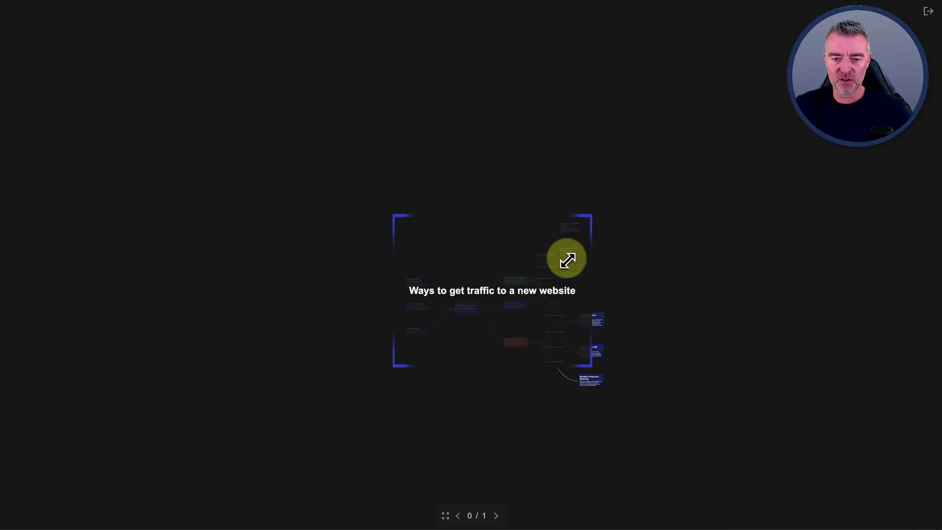
pyautogui.rightClick(574, 239)
pyautogui.click(572, 235)
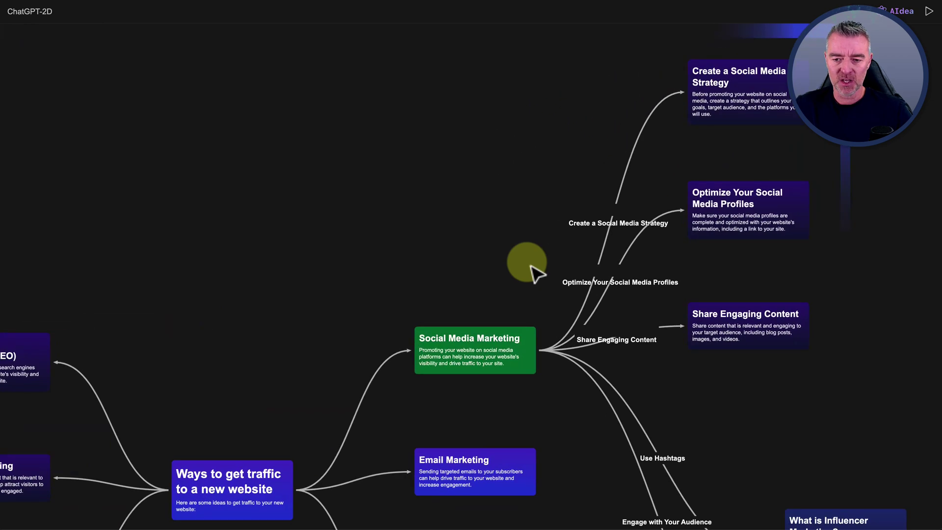
pyautogui.scroll(-8, 532, 267)
pyautogui.hscroll(4, 532, 267)
pyautogui.scroll(-2, 531, 267)
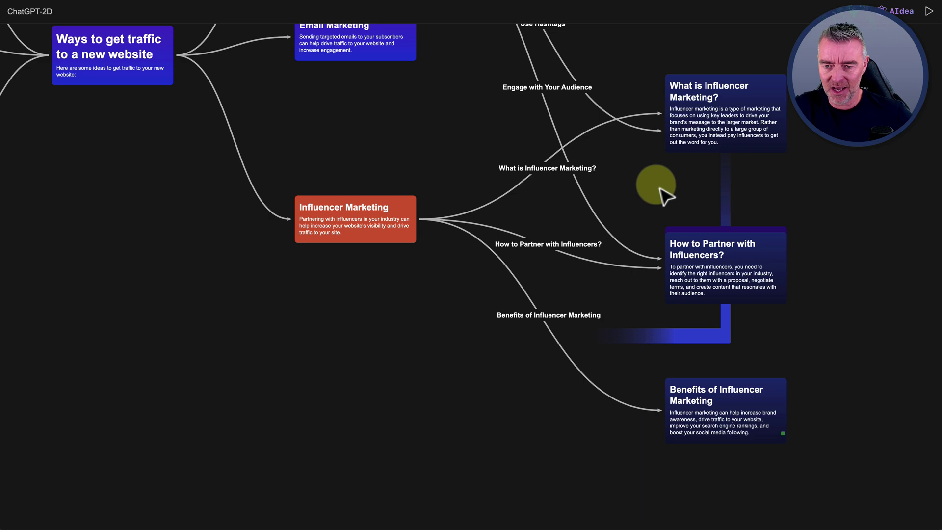
pyautogui.hscroll(6, 630, 193)
pyautogui.scroll(5, 631, 193)
pyautogui.scroll(5, 631, 188)
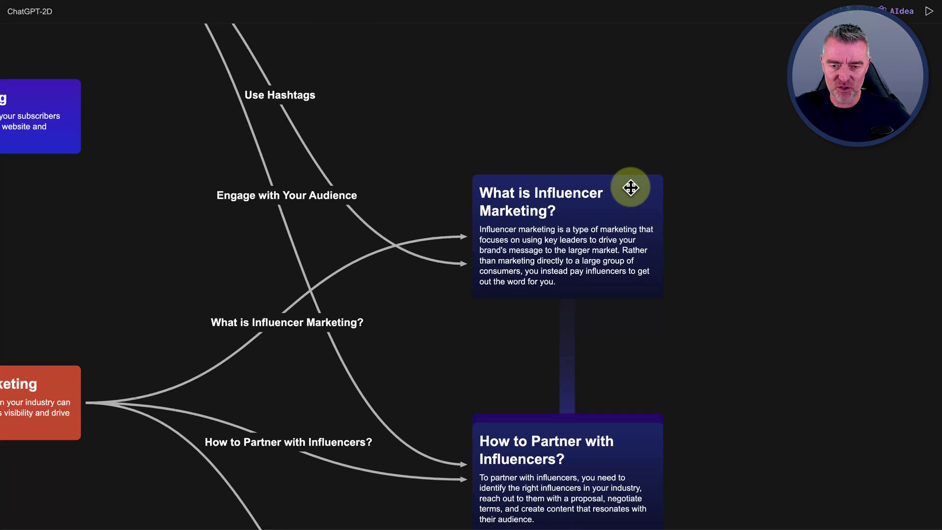
pyautogui.scroll(2, 631, 187)
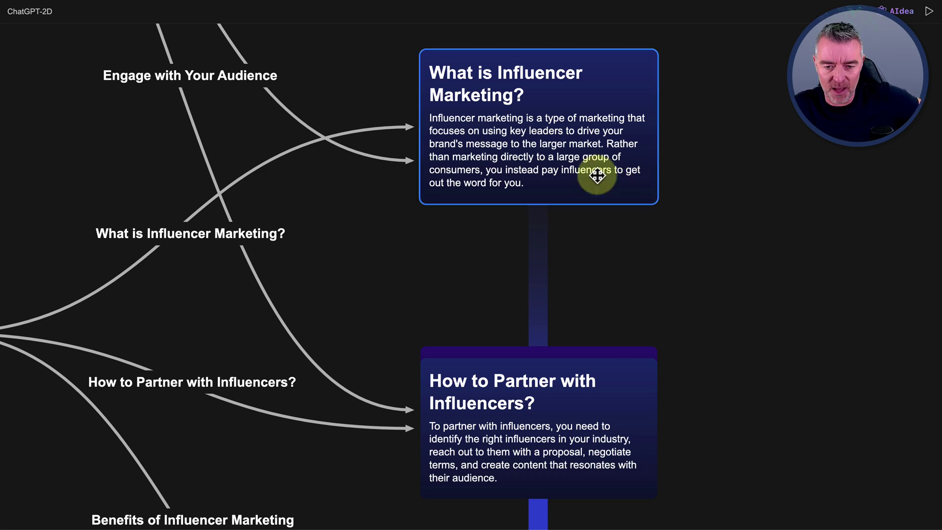
pyautogui.scroll(-5, 612, 303)
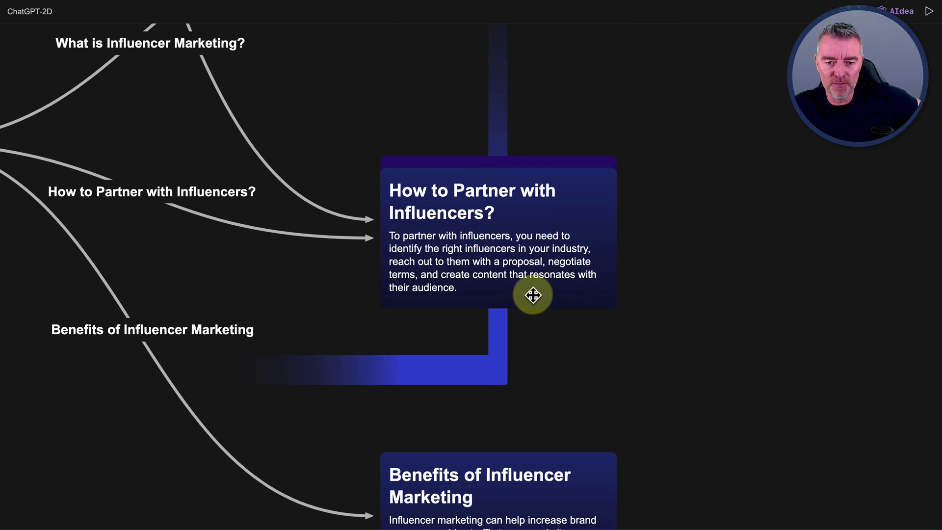
pyautogui.click(527, 269)
pyautogui.scroll(-3, 527, 269)
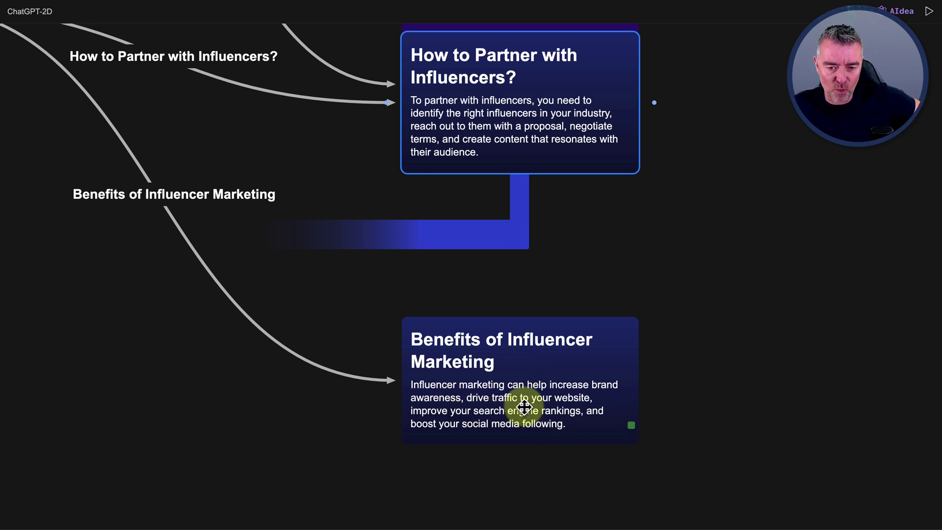
pyautogui.scroll(3, 539, 393)
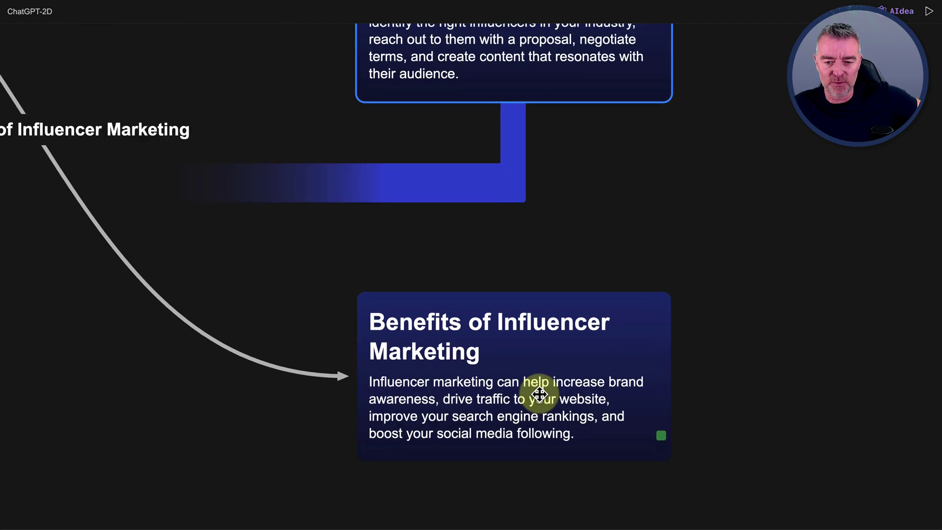
pyautogui.scroll(-5, 540, 394)
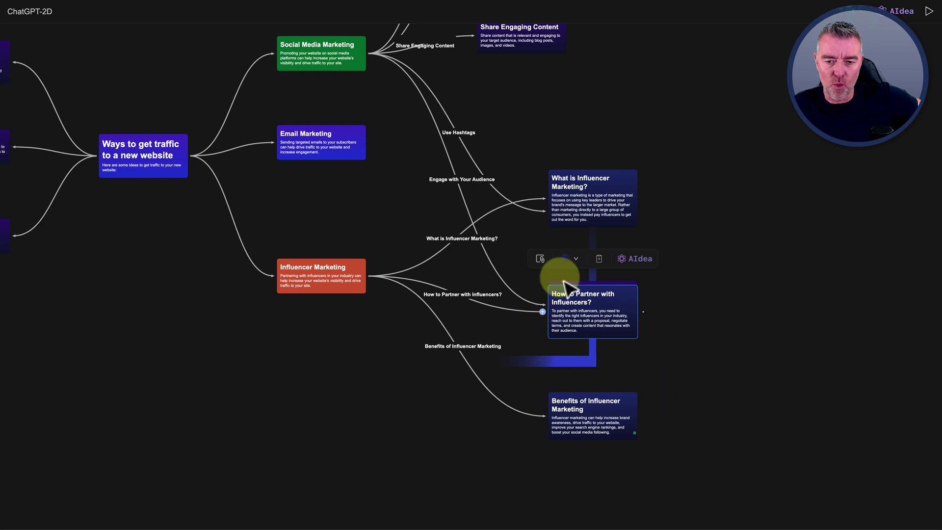
# Step: Copy a link to the How to Partner card, then recentre the view on the root card
pyautogui.click(540, 259)
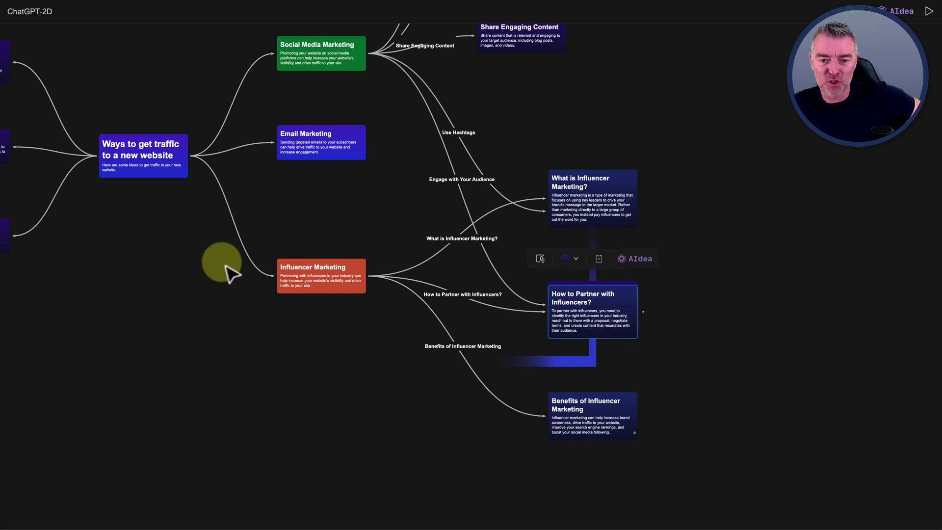
pyautogui.click(537, 101)
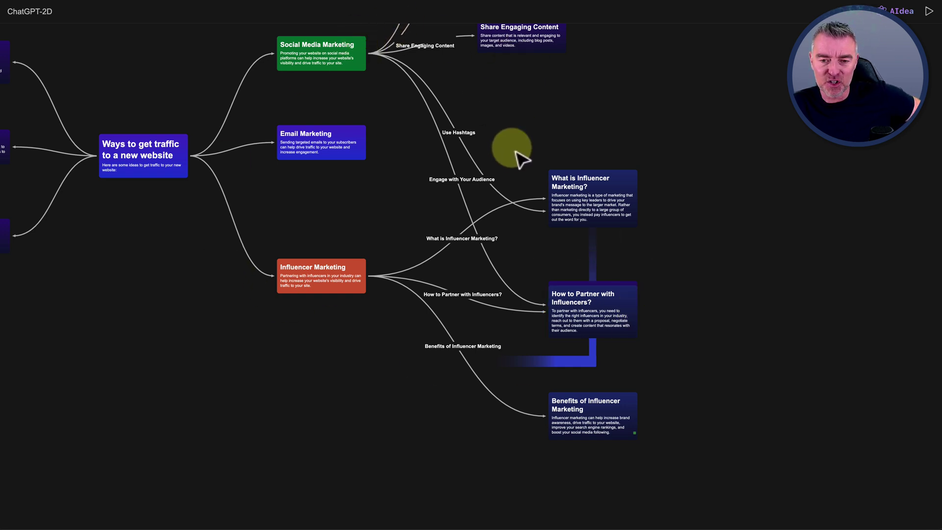
pyautogui.scroll(2, 400, 183)
pyautogui.scroll(-1, 401, 183)
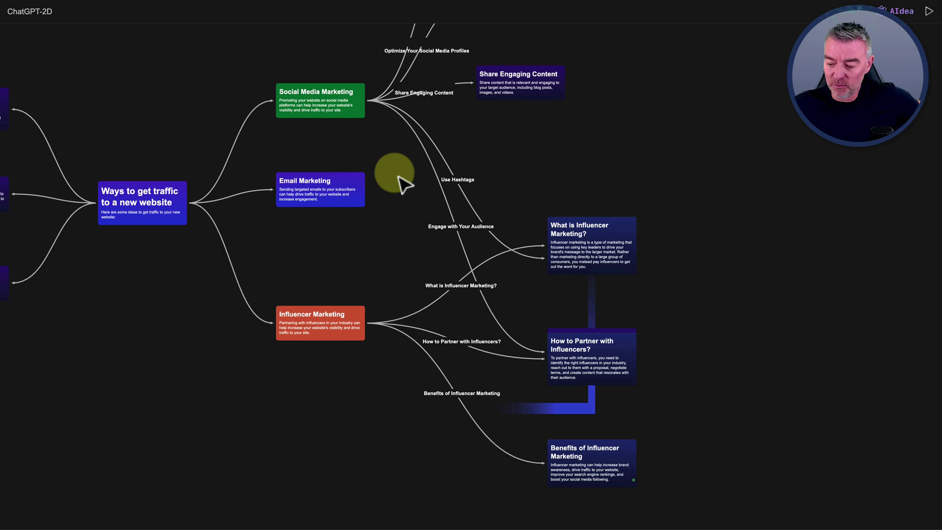
pyautogui.scroll(5, 401, 184)
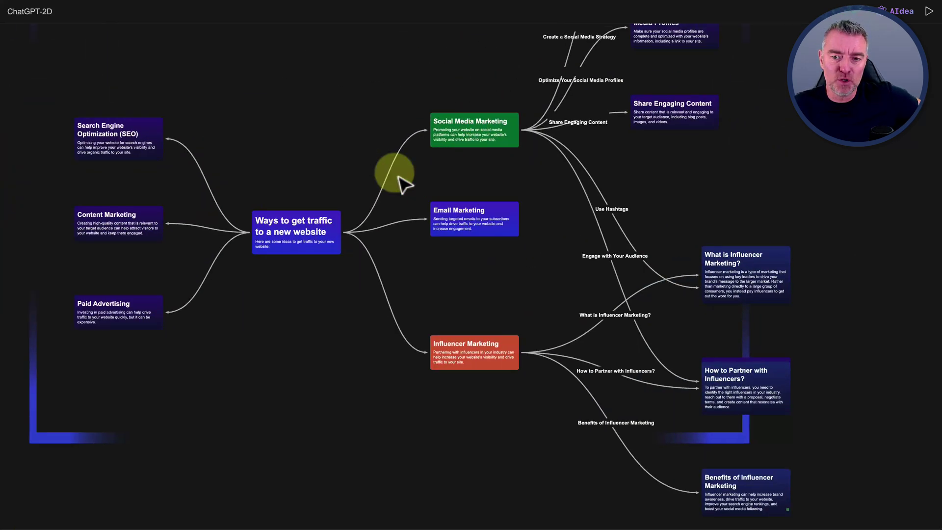
pyautogui.scroll(5, 402, 184)
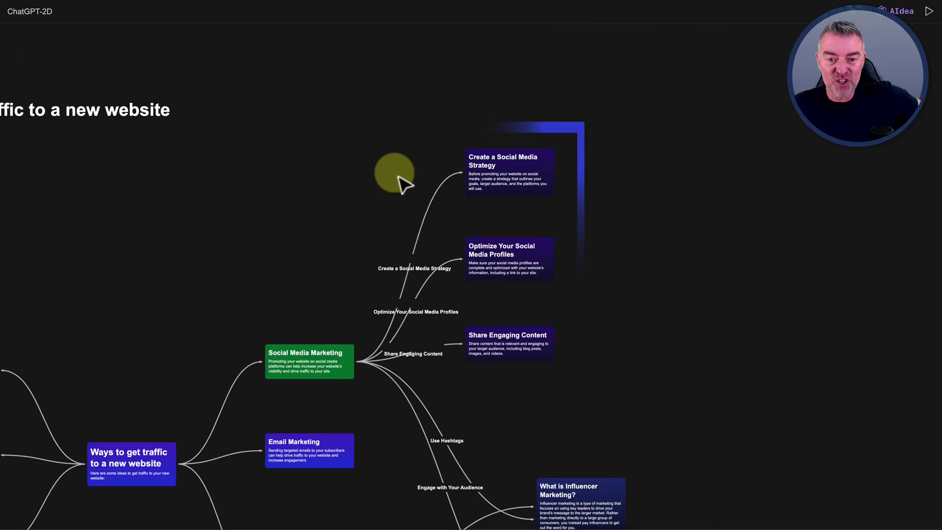
pyautogui.scroll(5, 402, 184)
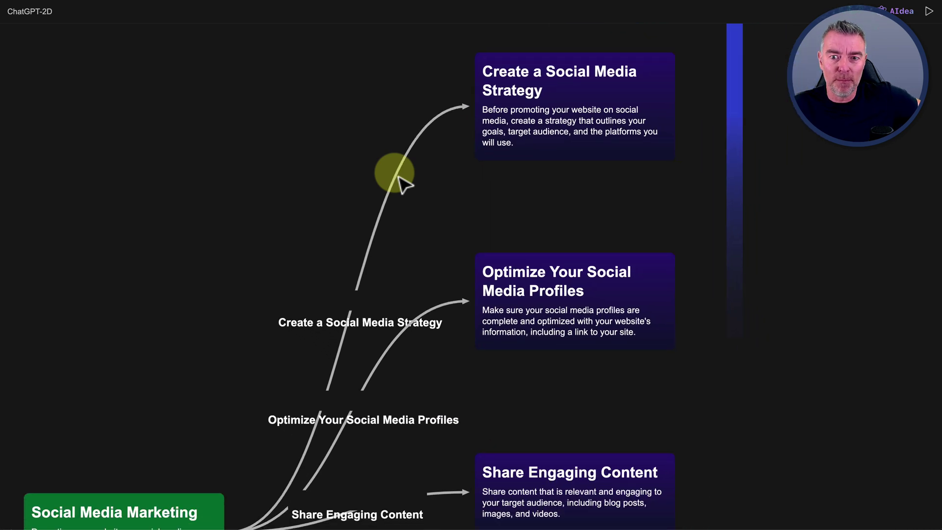
pyautogui.hscroll(2, 402, 183)
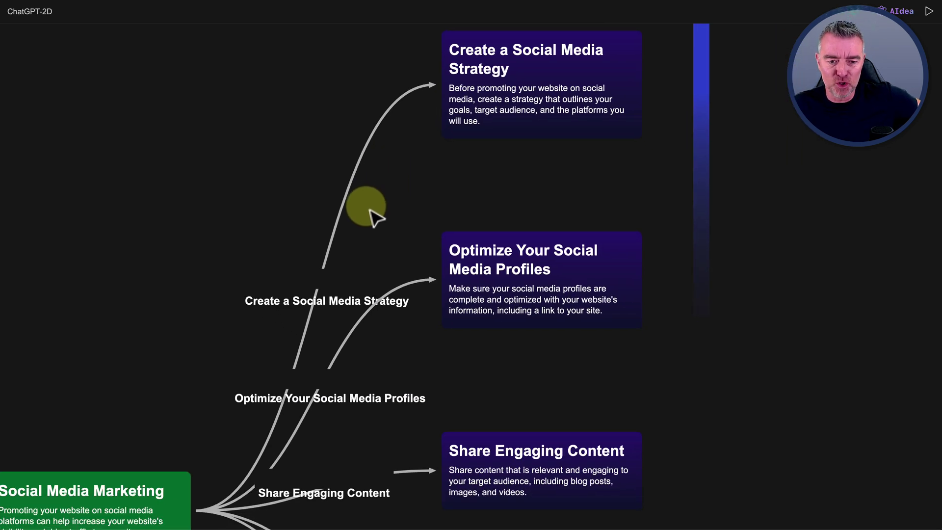
pyautogui.scroll(-5, 380, 211)
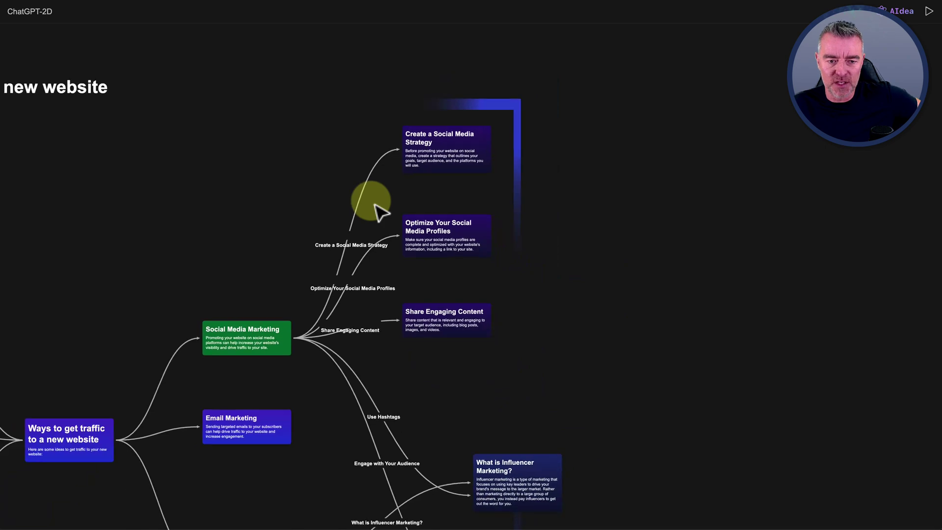
pyautogui.press('Right')
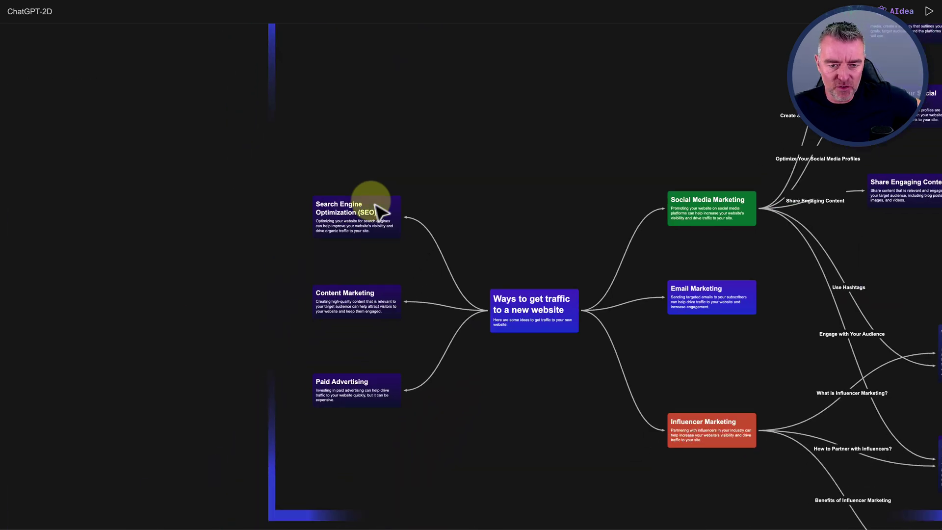
# Step: Run AIdea's 'Help me to understand the selected card' on the Search Engine Optimization (SEO) card
pyautogui.click(434, 136)
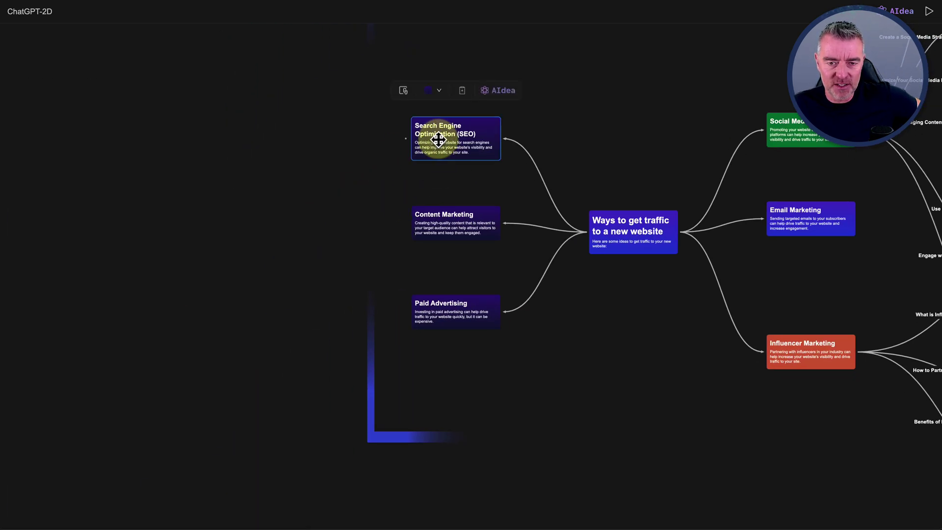
pyautogui.click(501, 94)
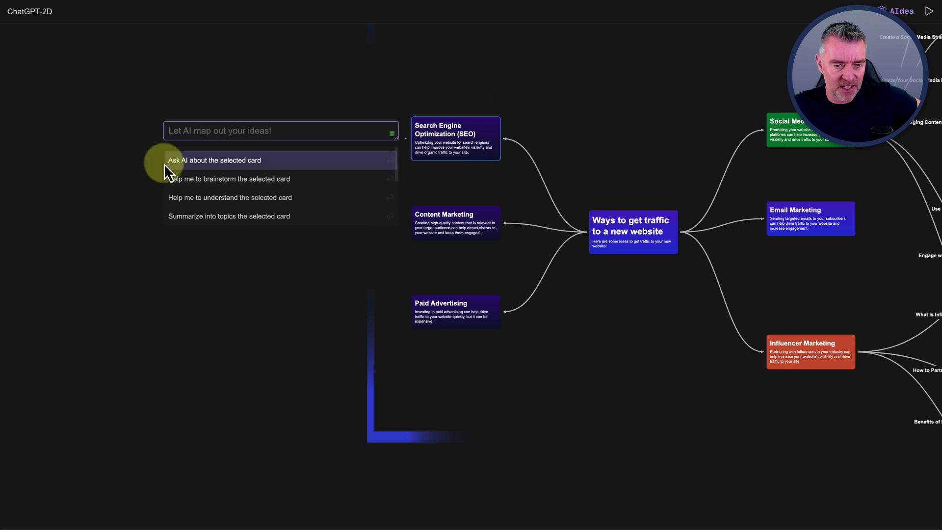
pyautogui.click(216, 201)
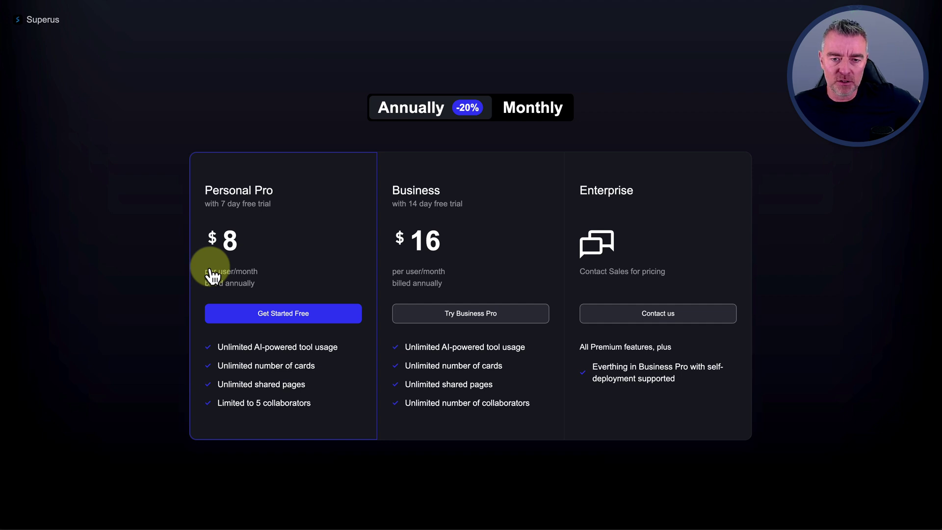
# Step: Scroll the pricing page to show the Personal Pro, Business and Enterprise plan cards
pyautogui.scroll(-1, 211, 275)
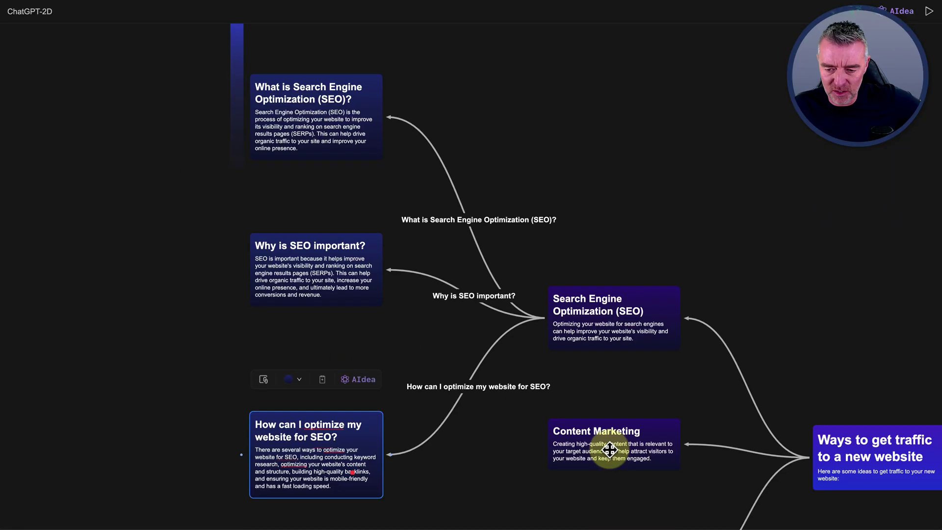
# Step: Drag the Content Marketing card slightly right, away from the new SEO question cards
pyautogui.moveTo(608, 446); pyautogui.dragTo(537, 296)
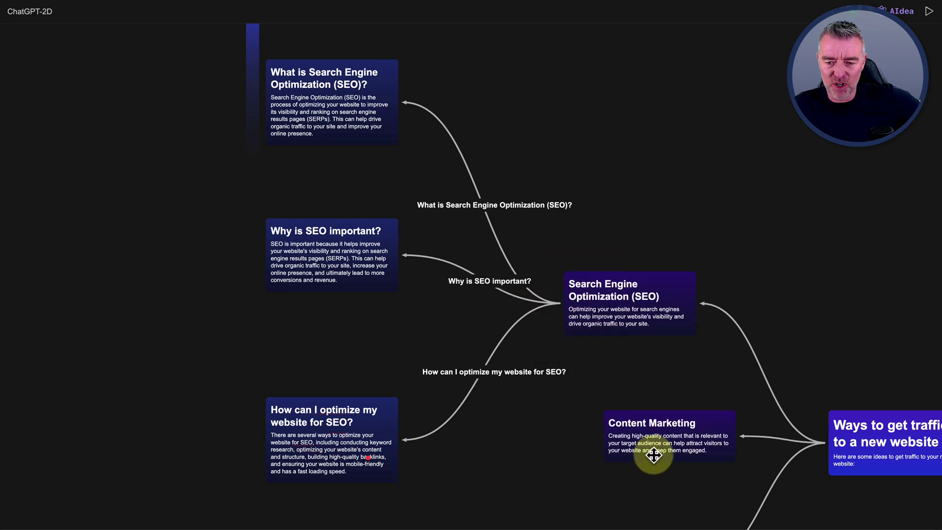
pyautogui.scroll(-5, 684, 179)
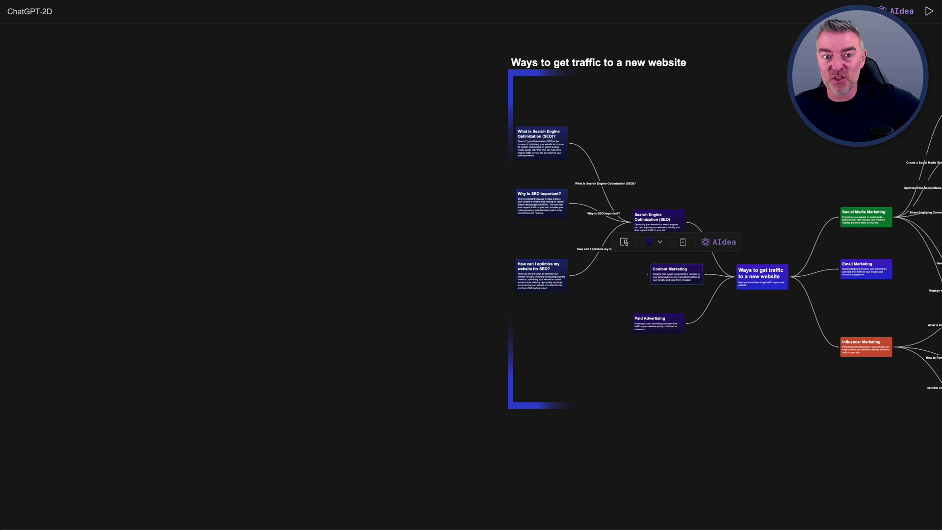
pyautogui.click(619, 184)
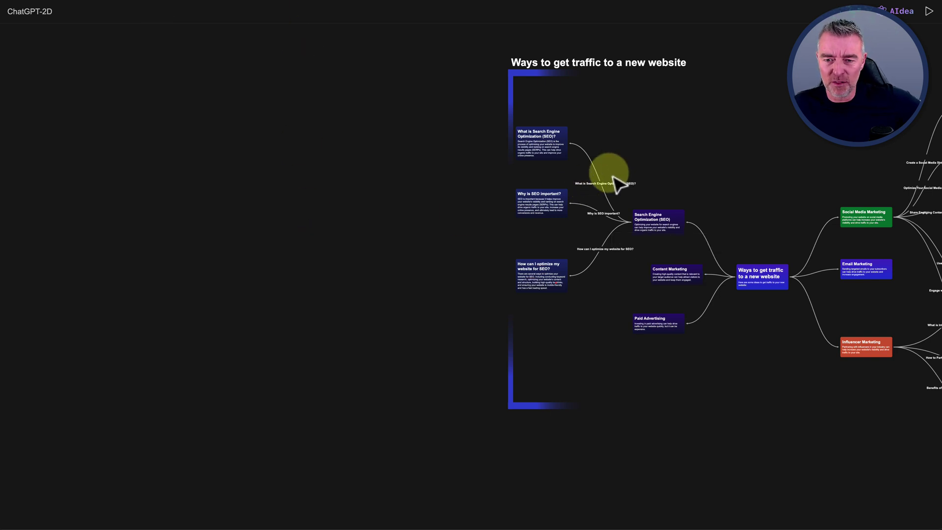
# Step: Marquee-select the 'What is SEO' card and its connector, then deselect it
pyautogui.scroll(3, 726, 156)
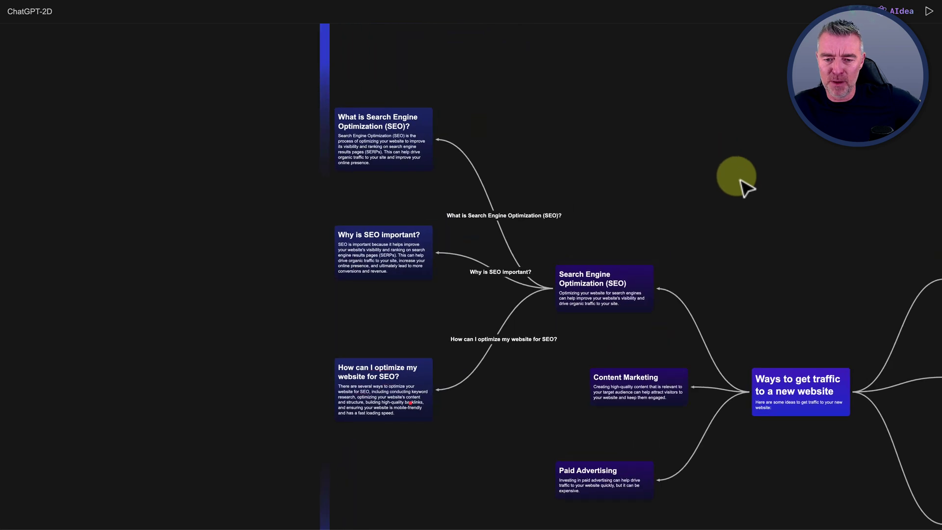
pyautogui.moveTo(740, 185); pyautogui.dragTo(447, 174)
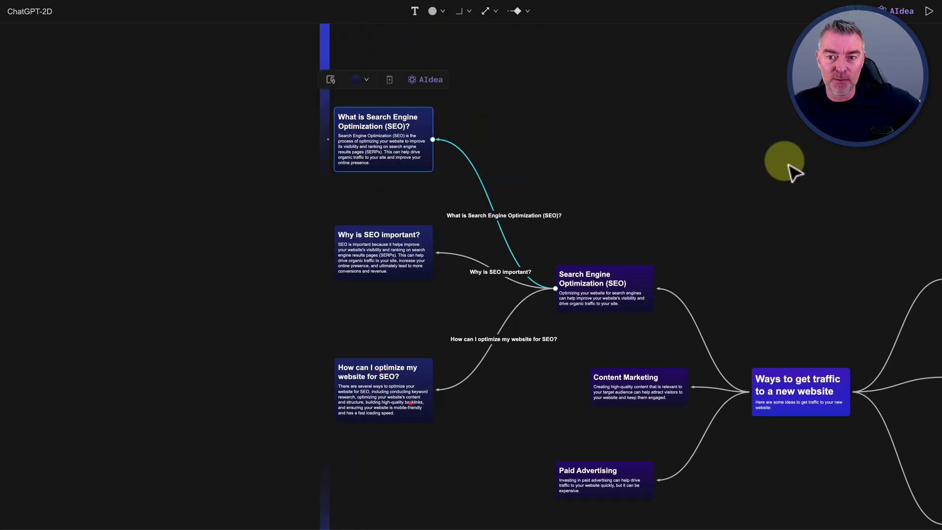
pyautogui.click(807, 146)
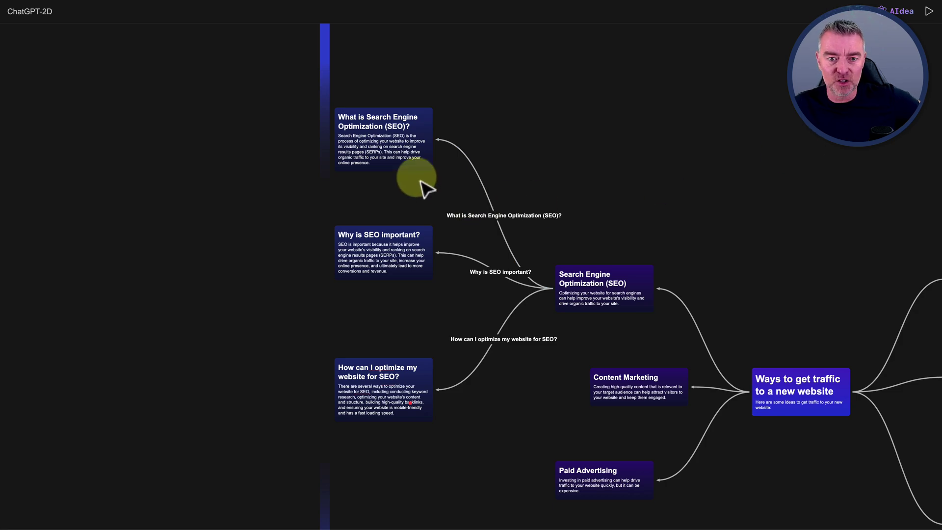
pyautogui.scroll(5, 425, 185)
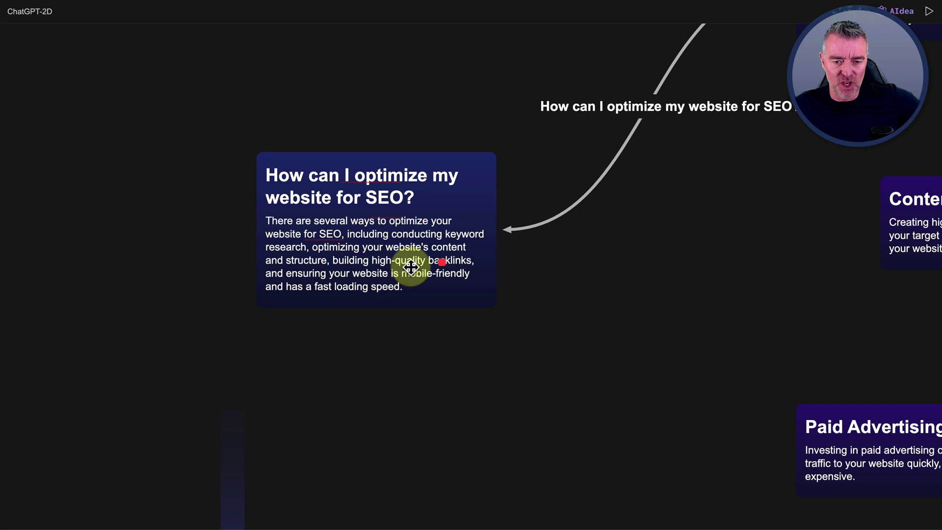
# Step: Use AIdea's 'Summarize into topics' on the 'How can I optimize my website for SEO?' card
pyautogui.click(387, 248)
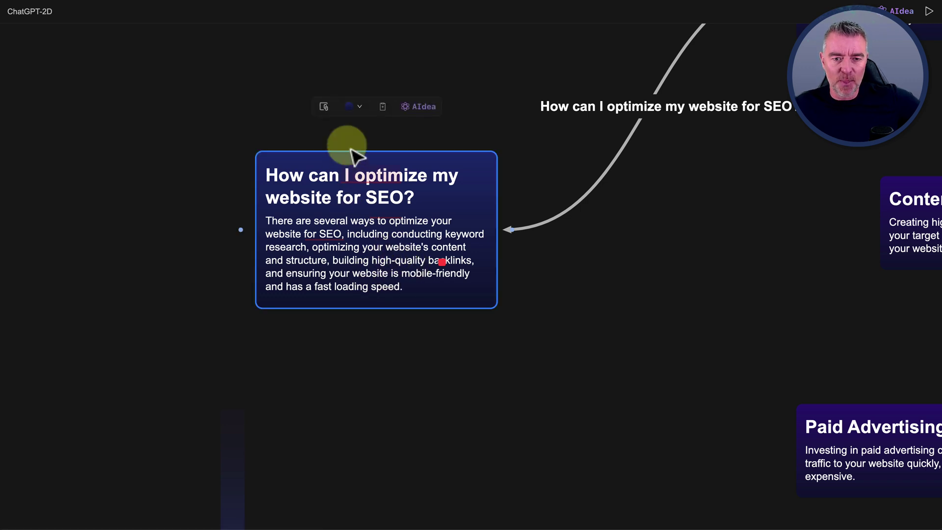
pyautogui.click(417, 107)
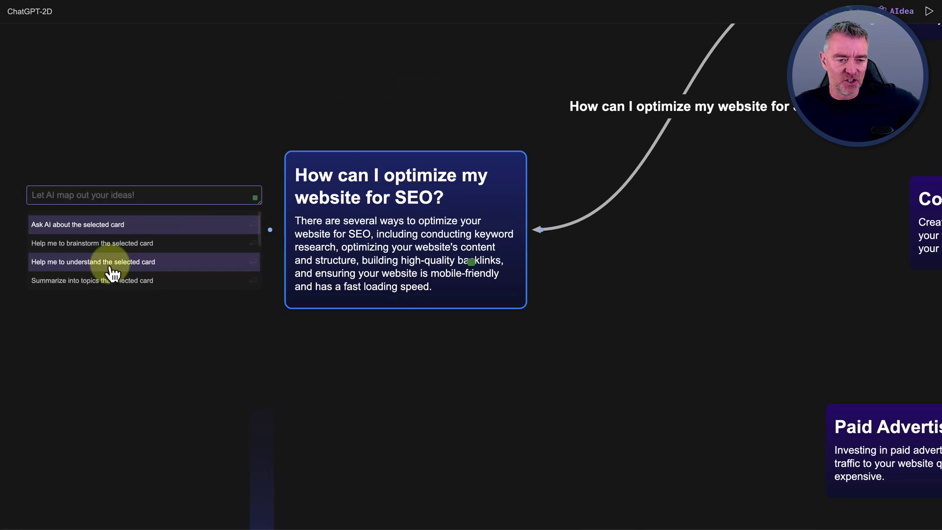
pyautogui.click(88, 289)
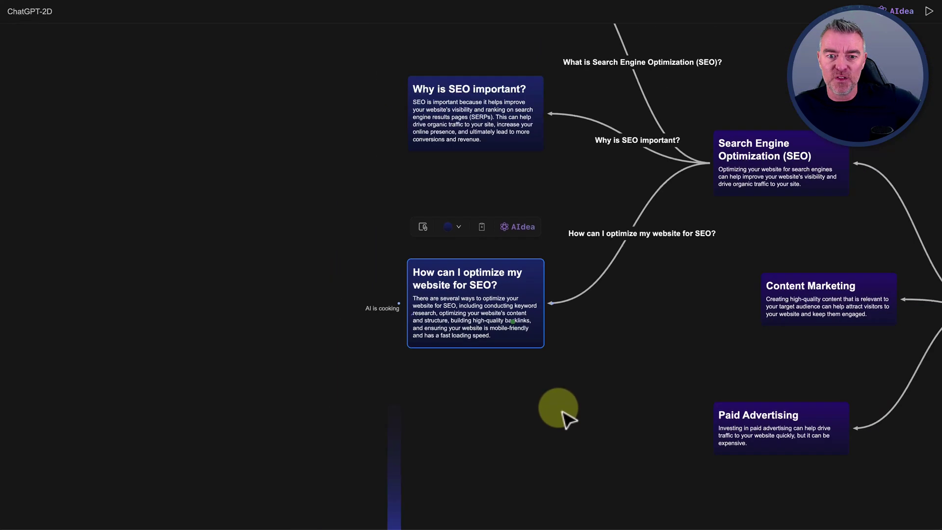
pyautogui.click(564, 417)
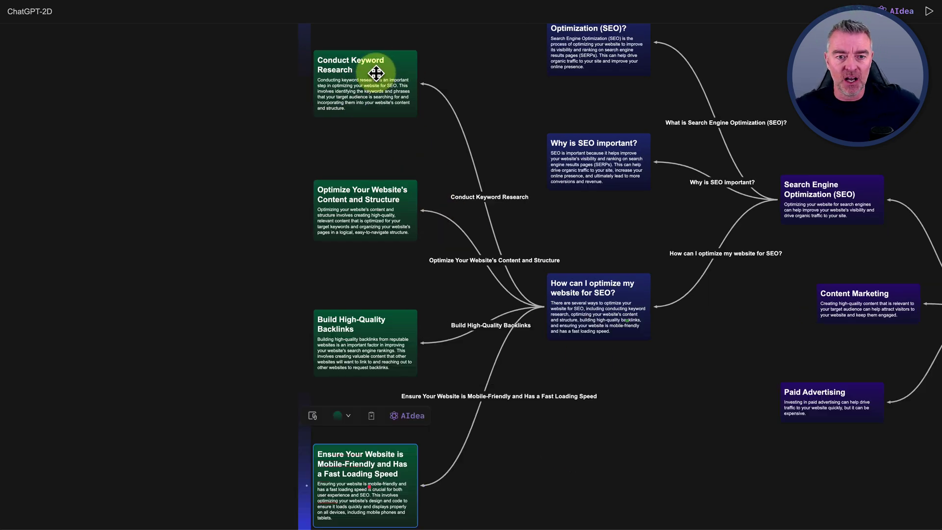
# Step: Look over the four green topic cards and deselect the mobile-friendly card
pyautogui.scroll(5, 368, 77)
pyautogui.scroll(-5, 377, 223)
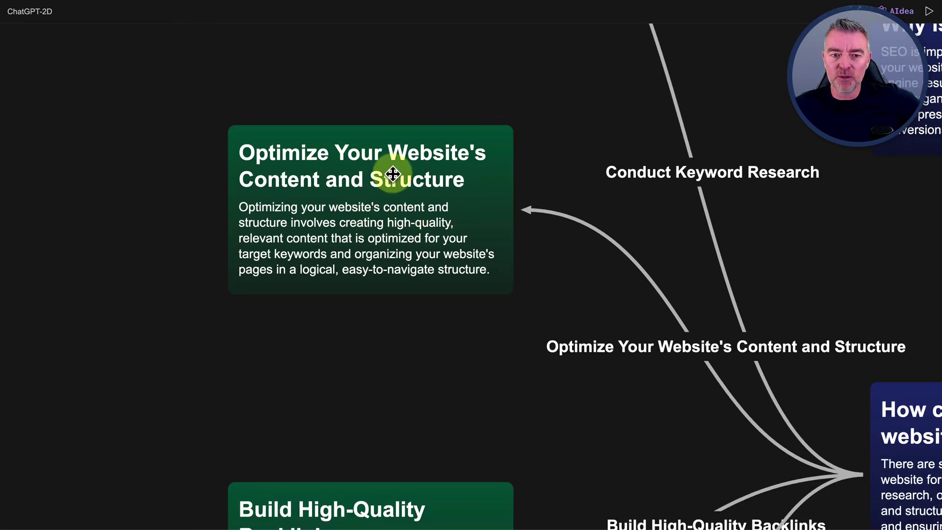
pyautogui.scroll(-5, 399, 189)
pyautogui.scroll(-4, 399, 189)
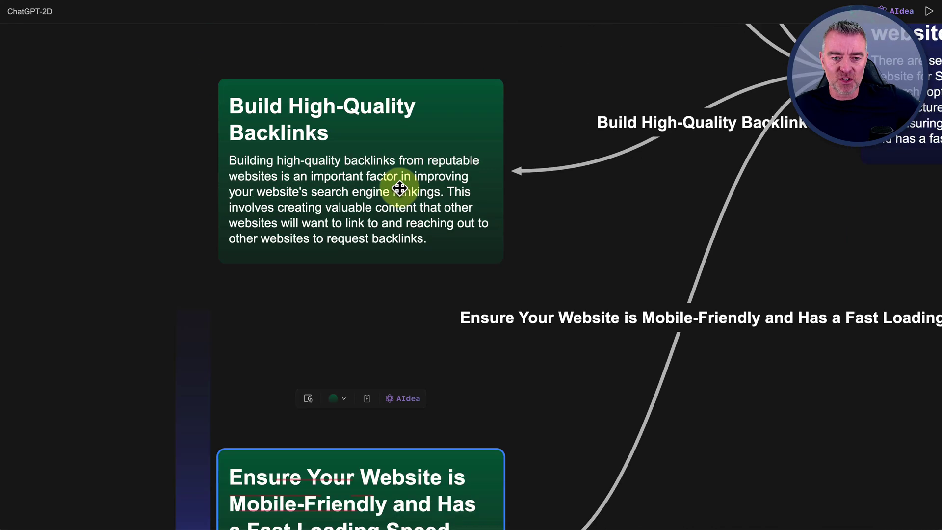
pyautogui.scroll(-5, 368, 169)
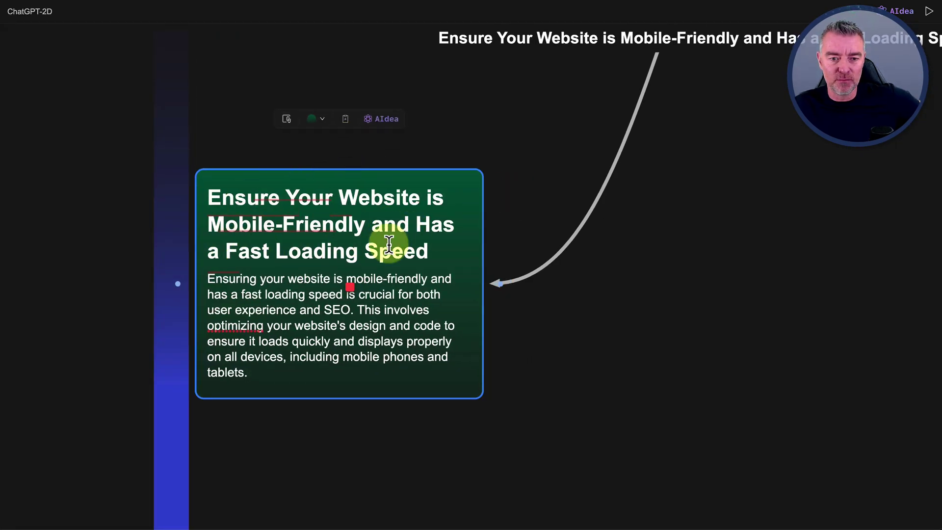
pyautogui.click(584, 427)
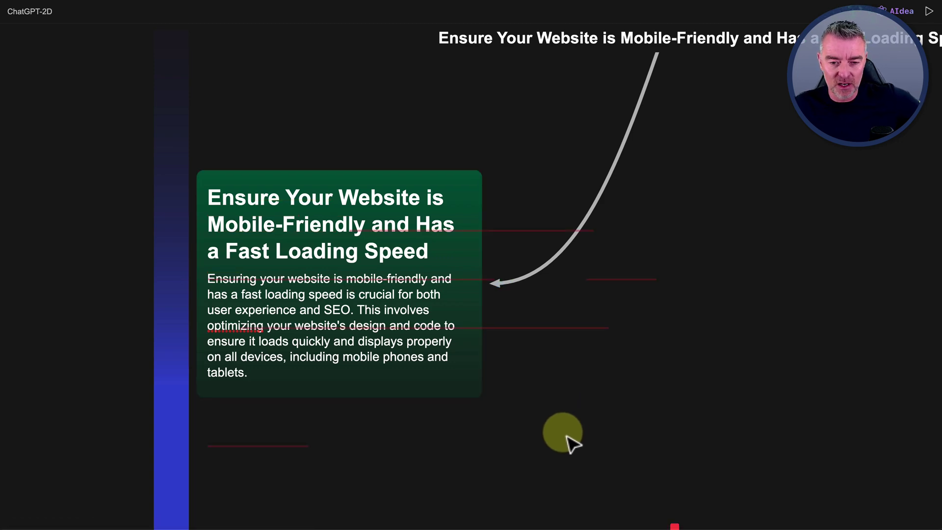
# Step: Select the connector leading to the mobile-friendly, fast-loading card
pyautogui.scroll(-3, 564, 437)
pyautogui.scroll(-2, 569, 444)
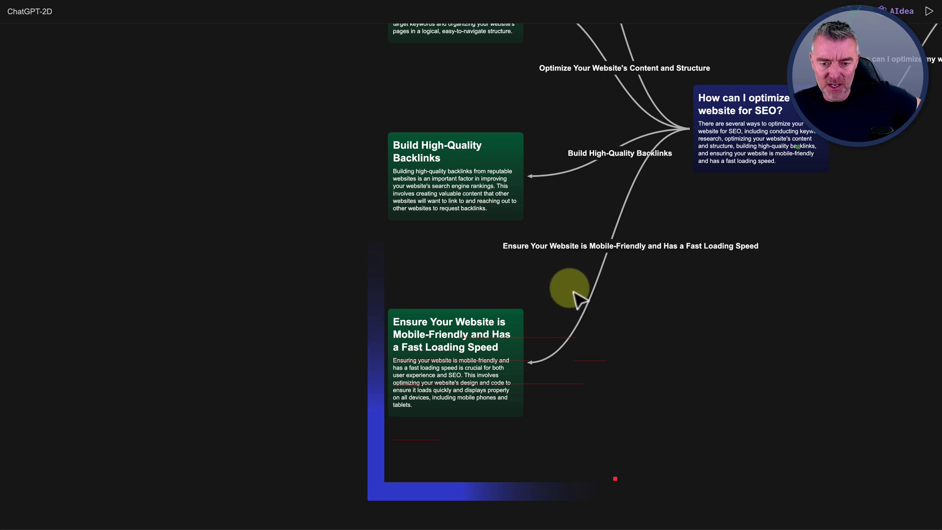
pyautogui.scroll(3, 573, 295)
pyautogui.scroll(-4, 574, 294)
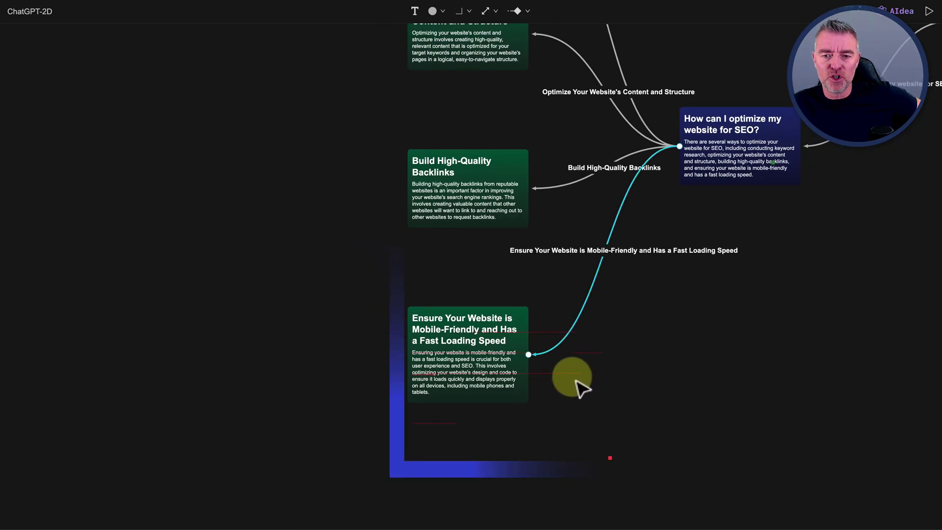
pyautogui.click(672, 146)
pyautogui.scroll(-2, 686, 147)
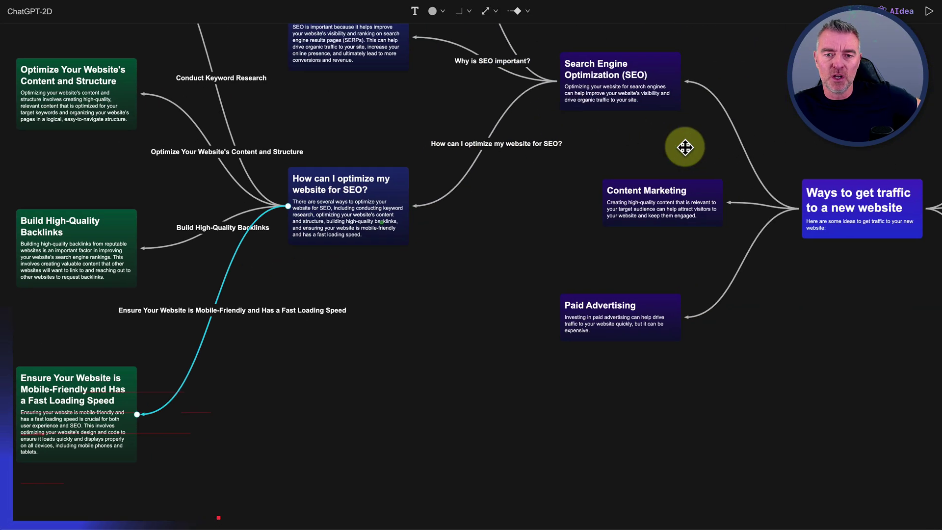
pyautogui.scroll(-2, 688, 152)
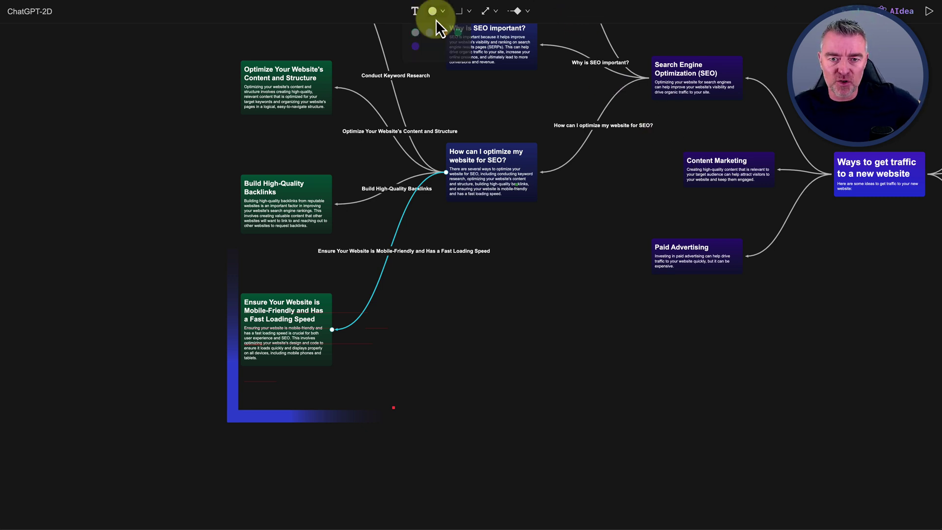
# Step: Try edge-label text styling, then select the Content and Structure connector
pyautogui.click(414, 12)
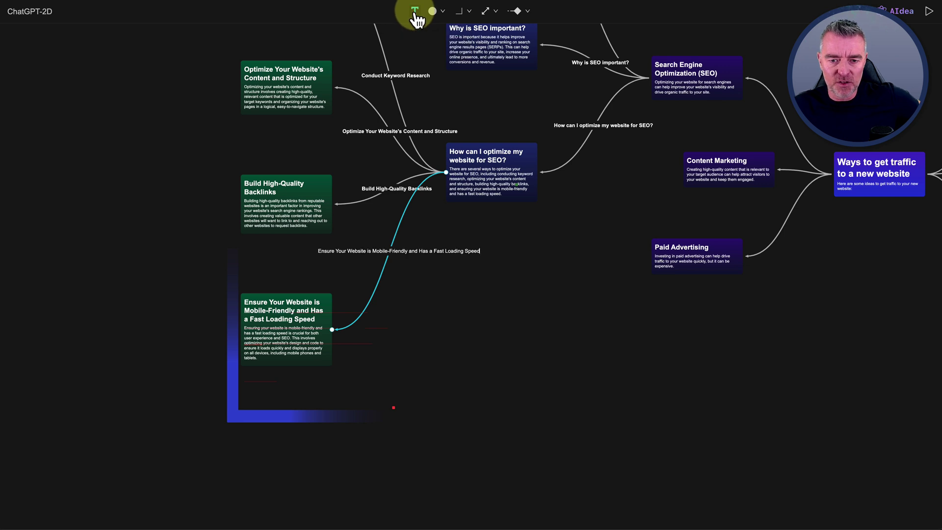
pyautogui.doubleClick(457, 253)
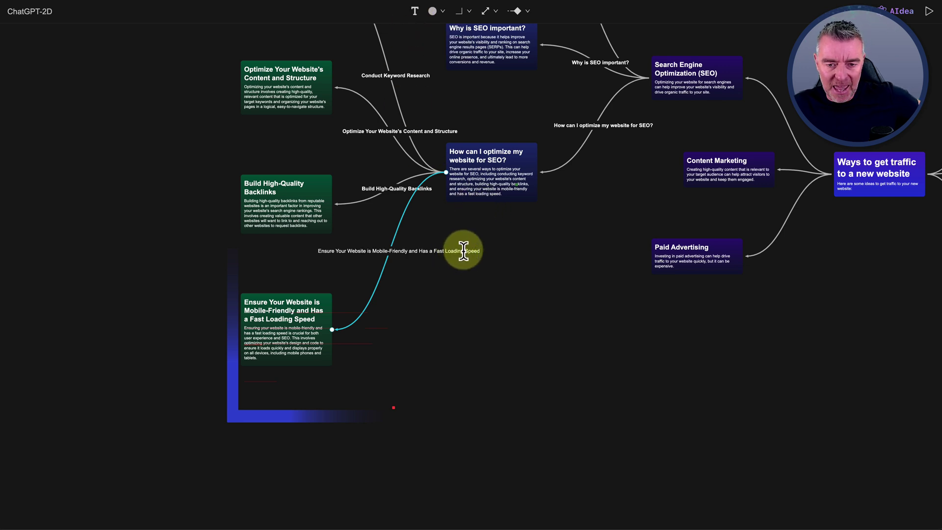
pyautogui.click(375, 195)
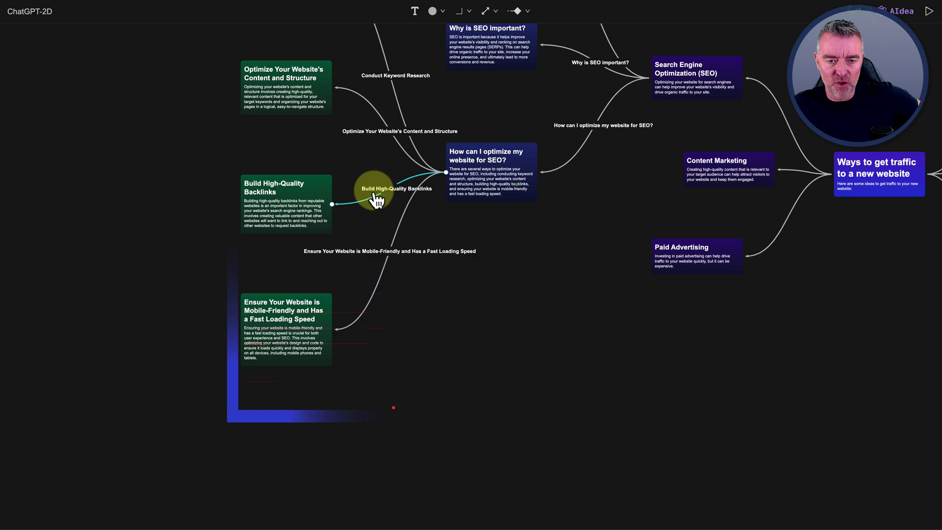
pyautogui.doubleClick(354, 132)
# Step: Preview dashed, elbow, straight and curved line styles on the connector
pyautogui.click(460, 12)
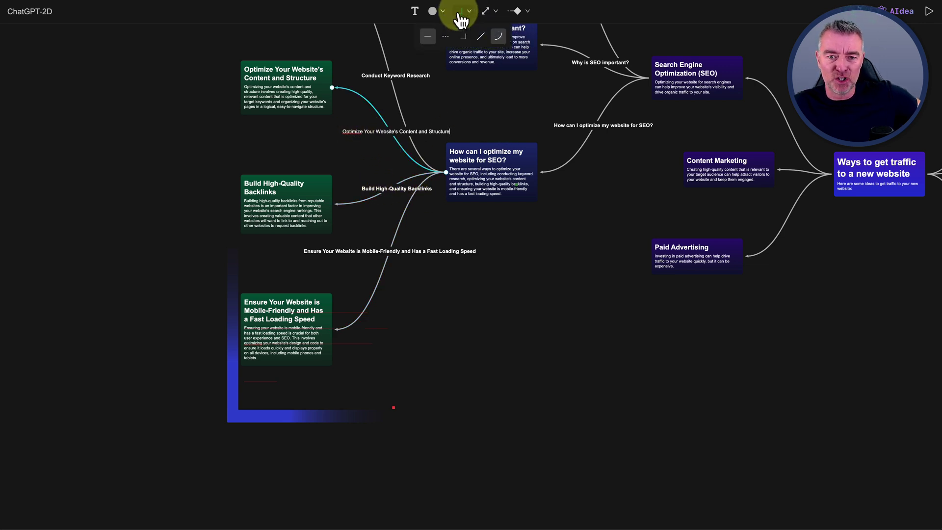
pyautogui.click(445, 37)
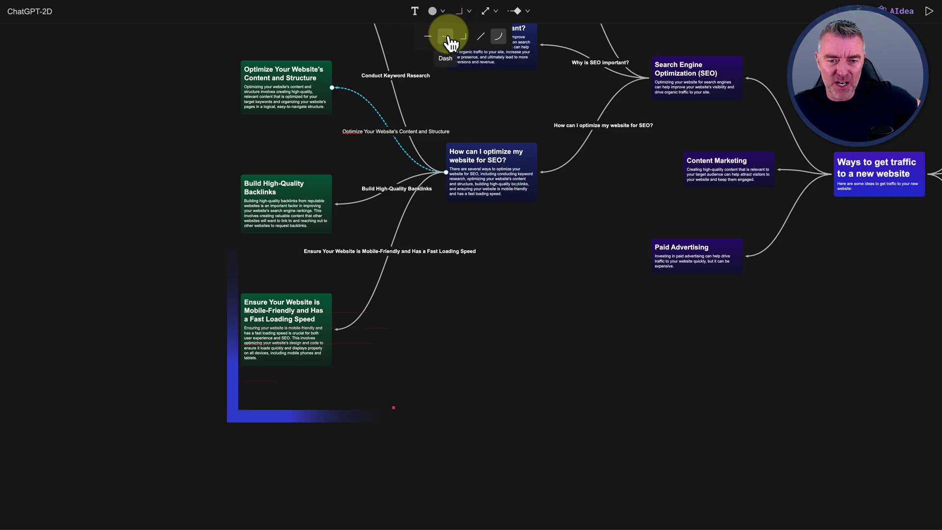
pyautogui.click(464, 38)
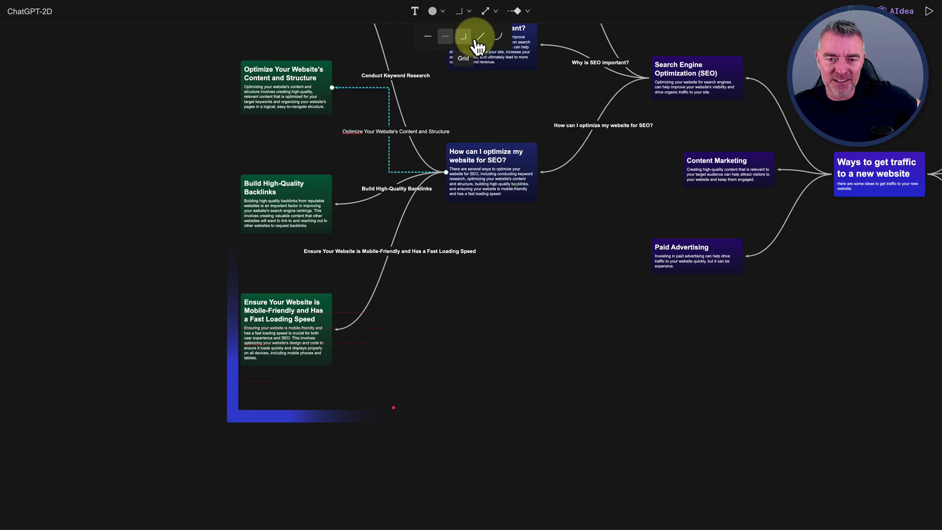
pyautogui.click(481, 36)
pyautogui.click(498, 36)
pyautogui.scroll(3, 455, 120)
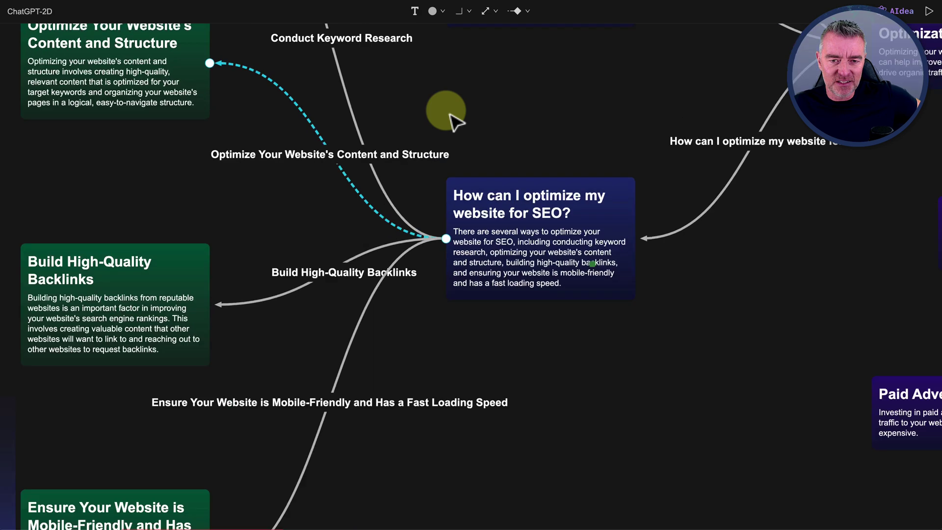
pyautogui.scroll(2, 455, 121)
# Step: Set the connector to a solid, straight line
pyautogui.click(464, 12)
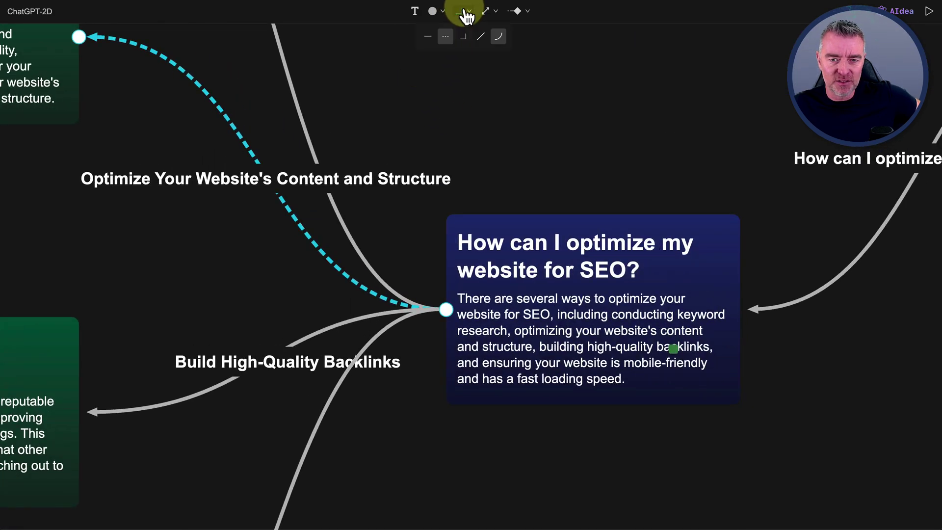
pyautogui.click(428, 37)
pyautogui.click(460, 39)
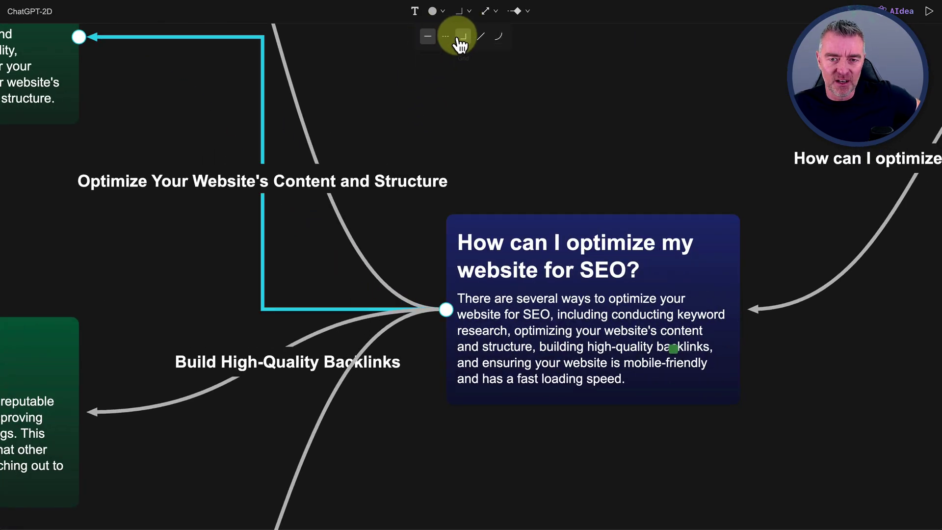
pyautogui.click(480, 37)
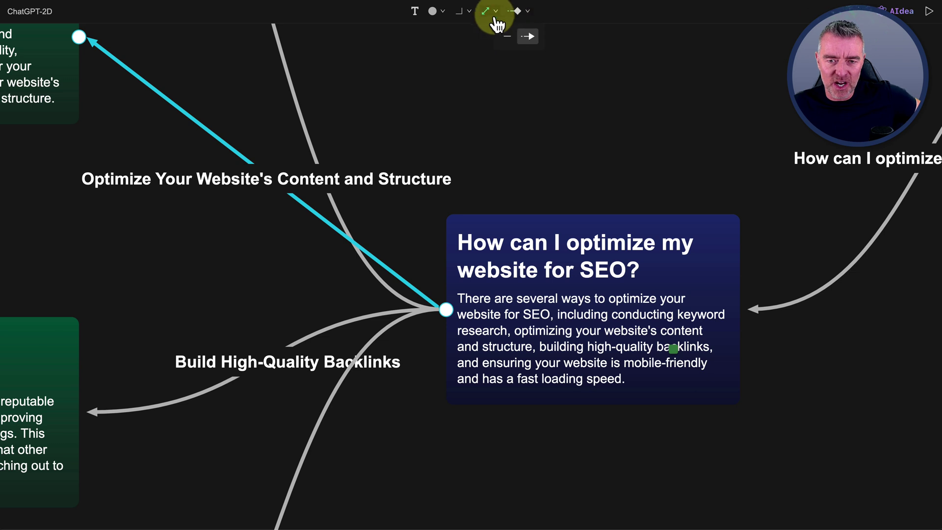
# Step: Colour the connector red, give it the thickest width and remove its arrowhead
pyautogui.click(432, 11)
pyautogui.click(445, 37)
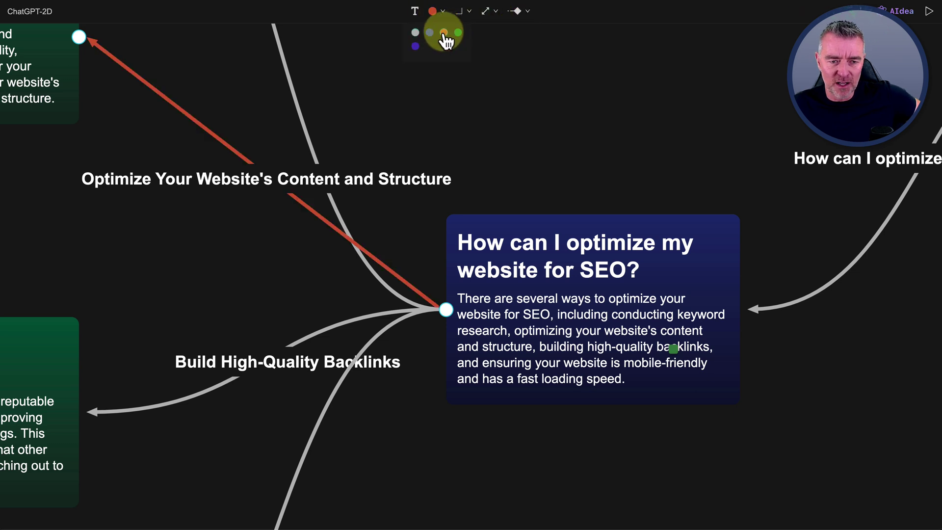
pyautogui.click(492, 13)
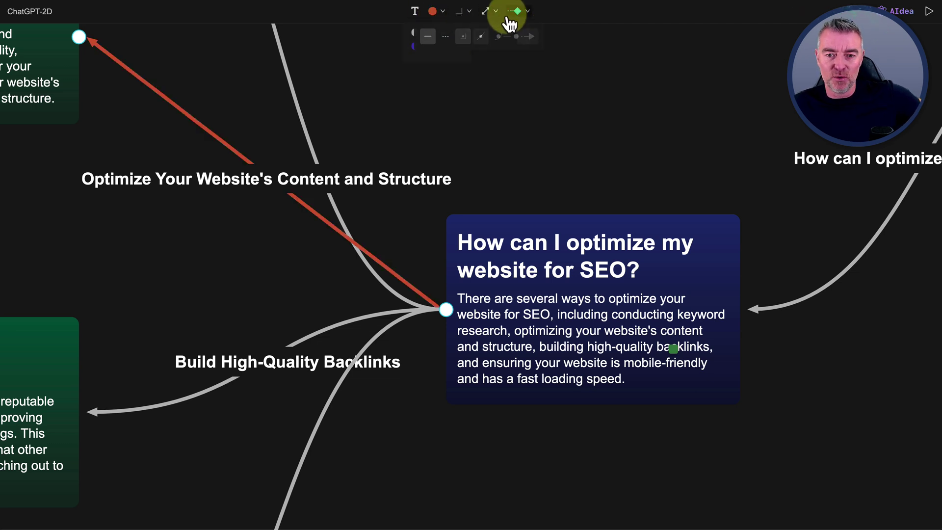
pyautogui.click(498, 36)
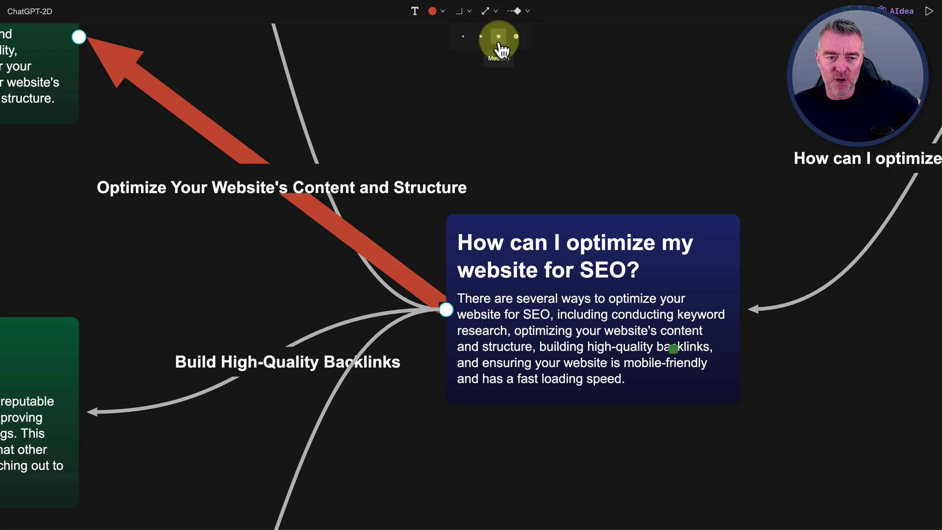
pyautogui.click(527, 21)
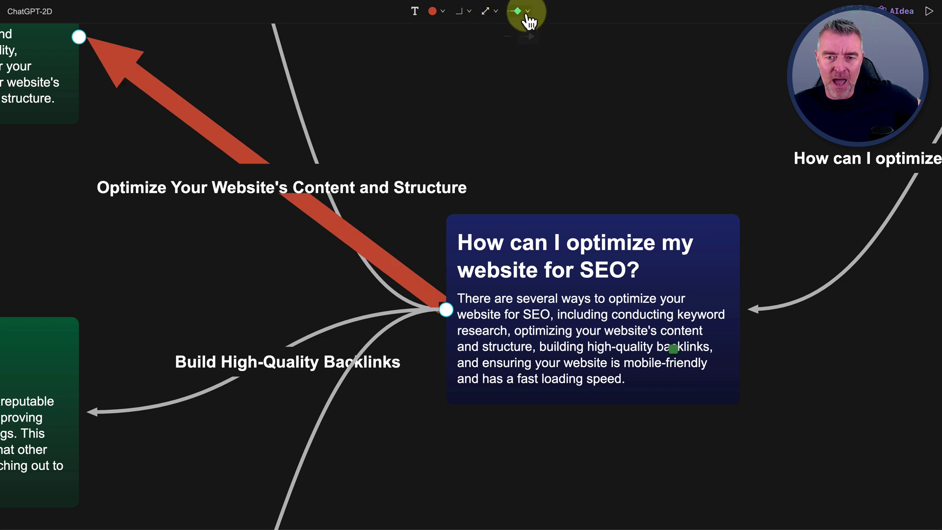
pyautogui.click(507, 36)
# Step: Clear the red connector's selection and zoom out until all six traffic branches show
pyautogui.scroll(-5, 508, 250)
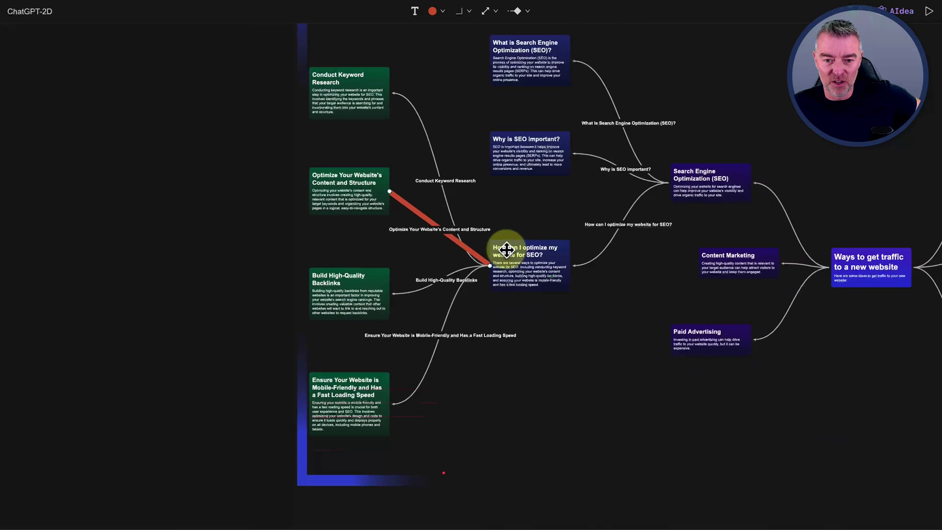
pyautogui.click(629, 384)
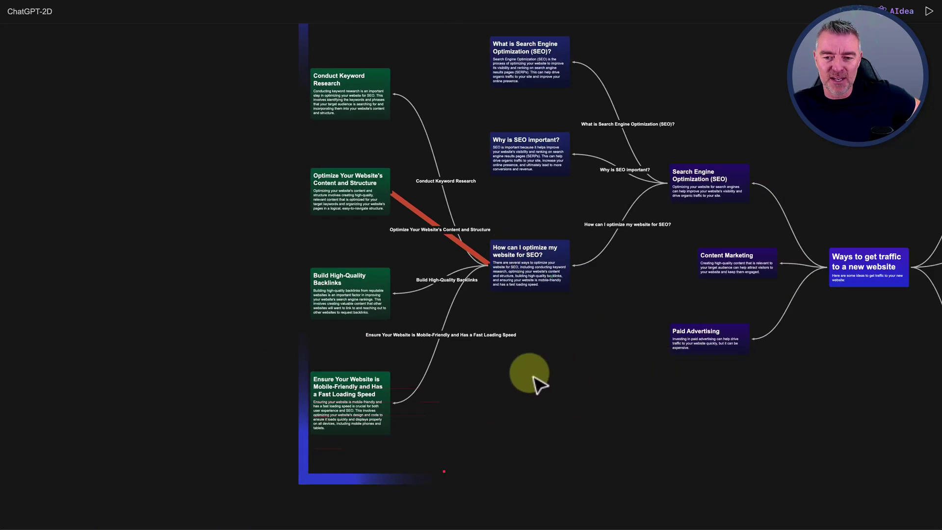
pyautogui.scroll(-2, 599, 206)
pyautogui.scroll(2, 598, 207)
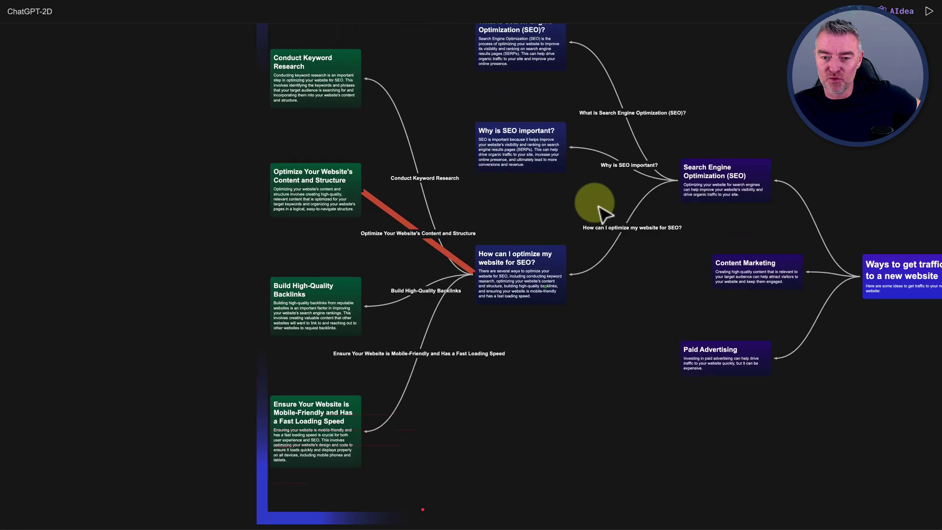
pyautogui.scroll(-2, 460, 239)
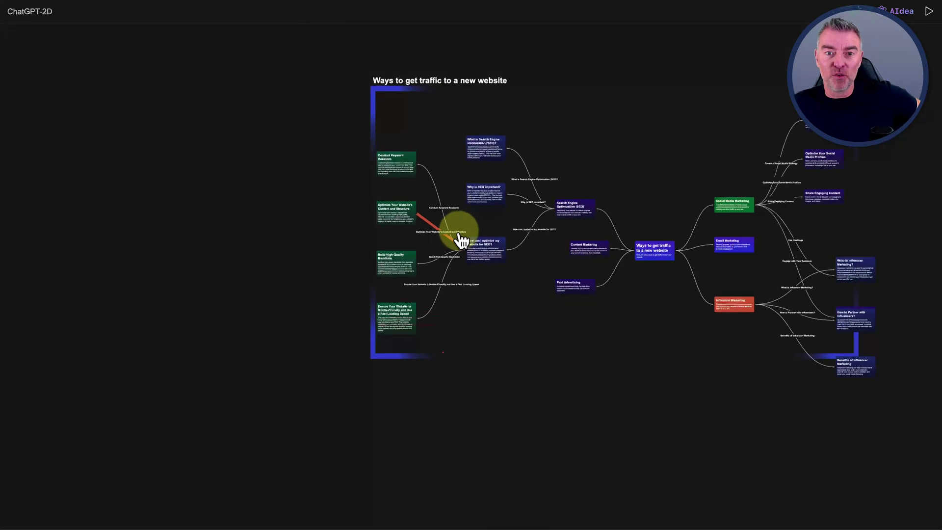
pyautogui.scroll(1, 460, 239)
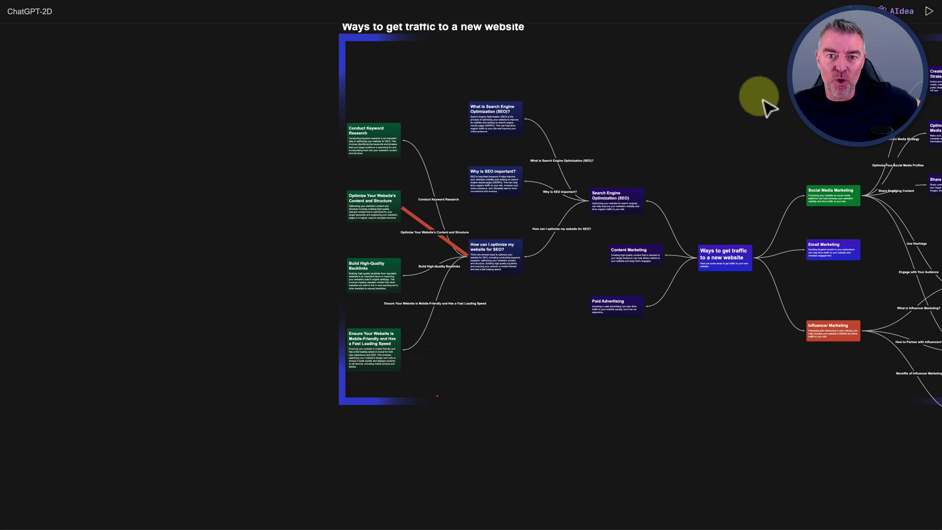
pyautogui.hscroll(5, 763, 101)
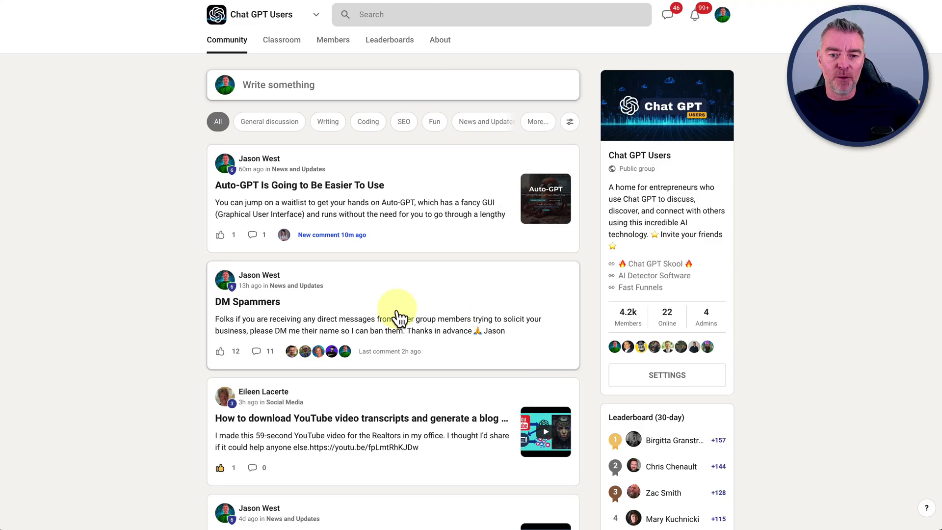
# Step: Scroll down through the Chat GPT Users community posts and back up
pyautogui.scroll(-2, 400, 316)
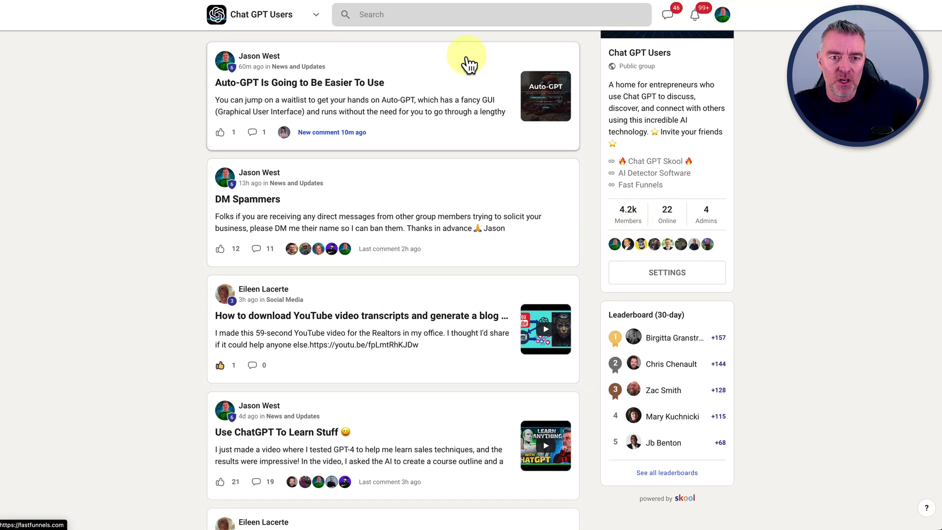
pyautogui.scroll(-2, 385, 384)
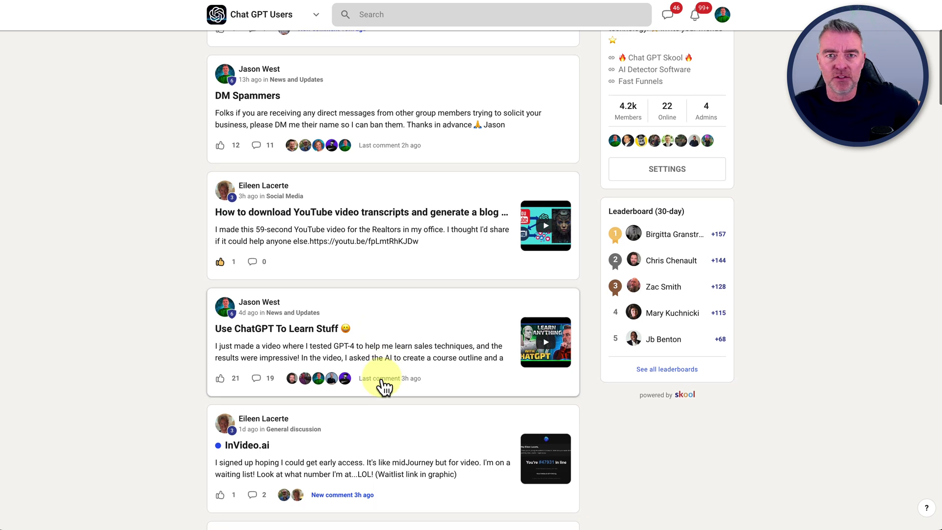
pyautogui.scroll(-1, 385, 388)
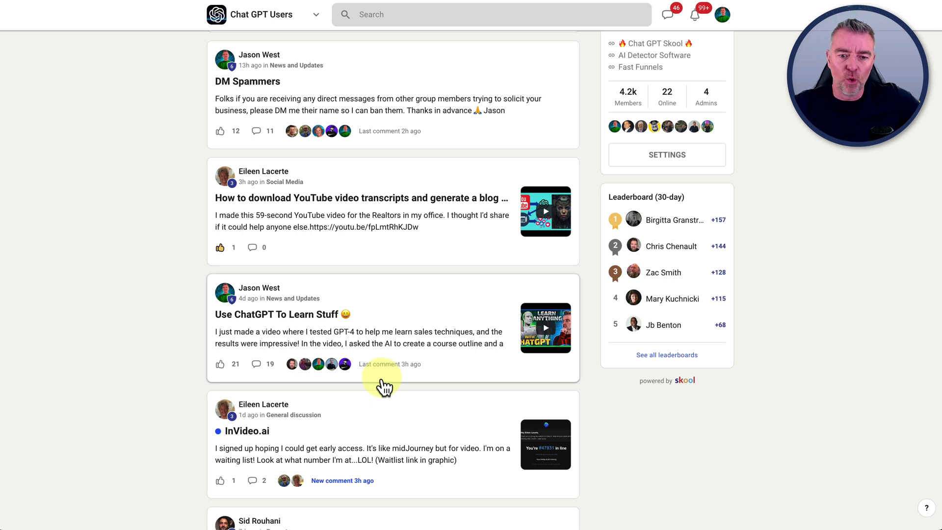
pyautogui.scroll(-3, 384, 387)
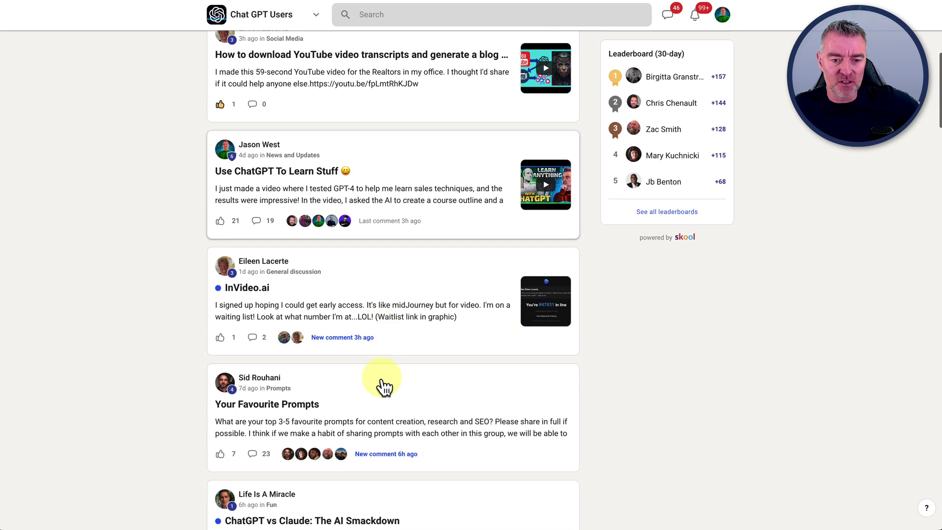
pyautogui.scroll(-2, 482, 352)
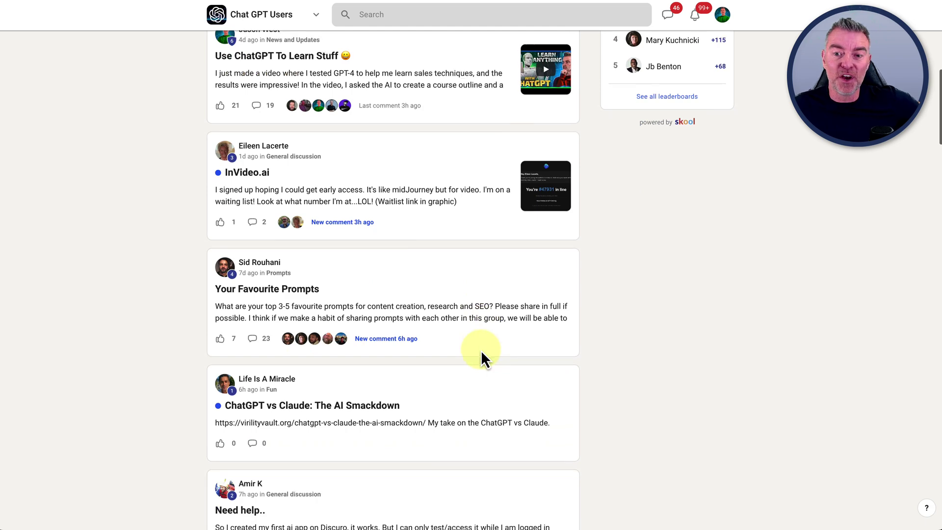
pyautogui.scroll(9, 482, 353)
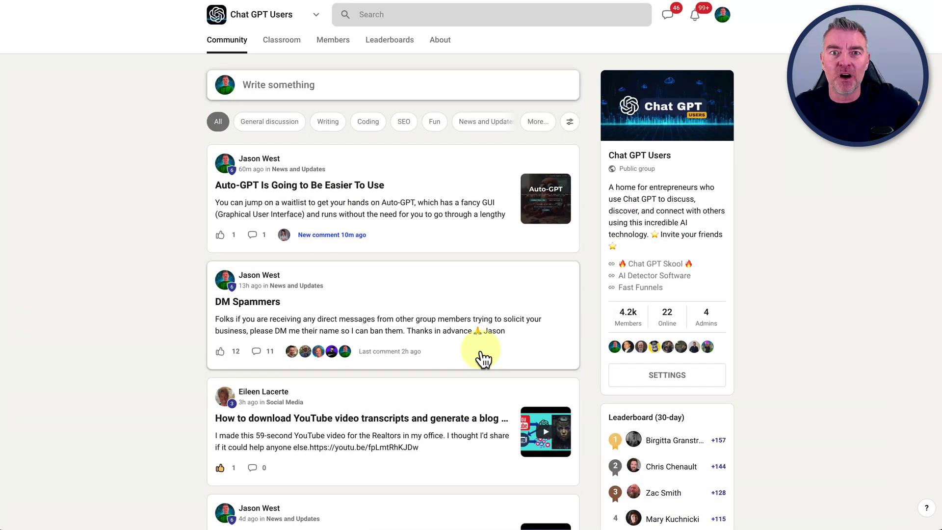